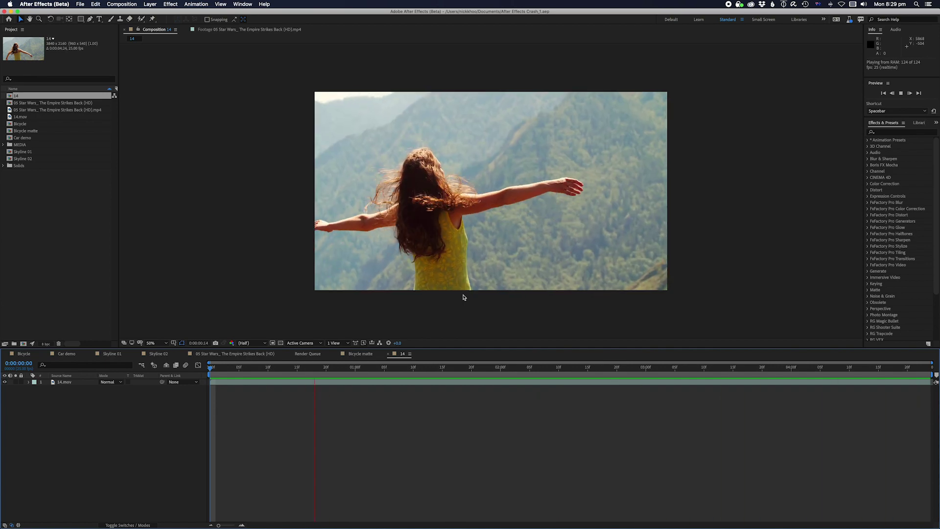
Open the 14.mov layer for roto work at its first frame and ready the Roto Brush with a slightly smaller brush.
key(space)
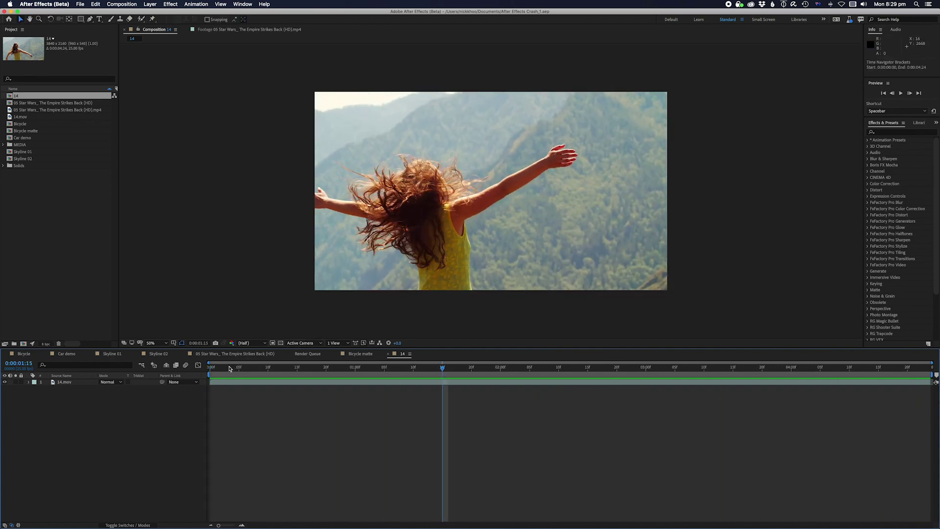
key(Home)
double_click(220, 382)
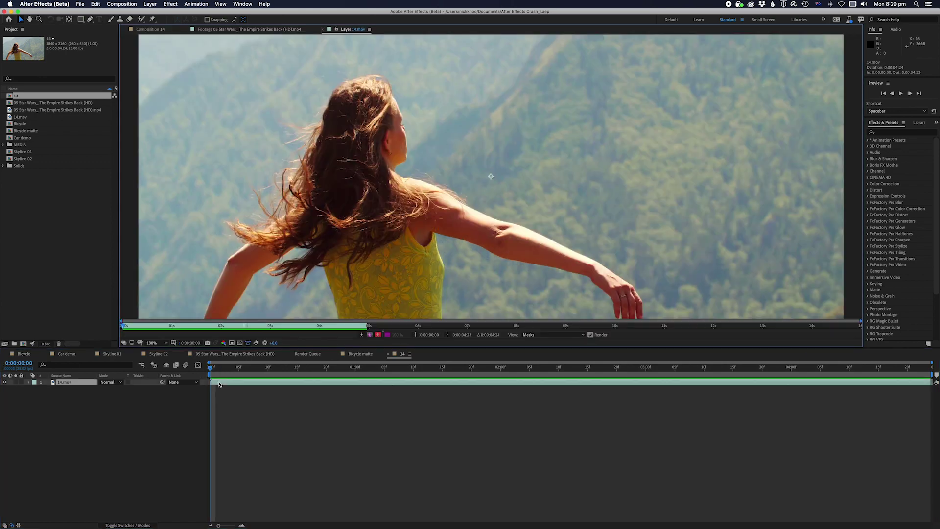
click(142, 19)
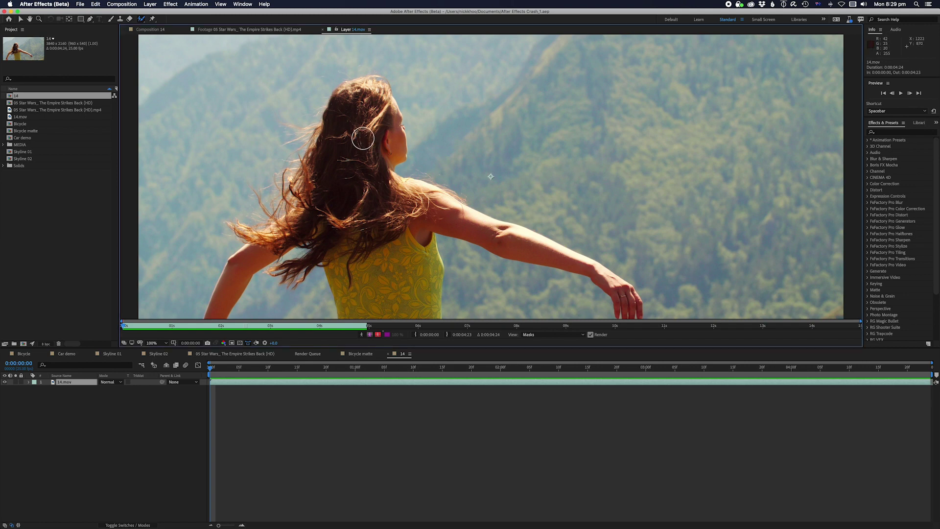
drag(363, 139, 363, 138)
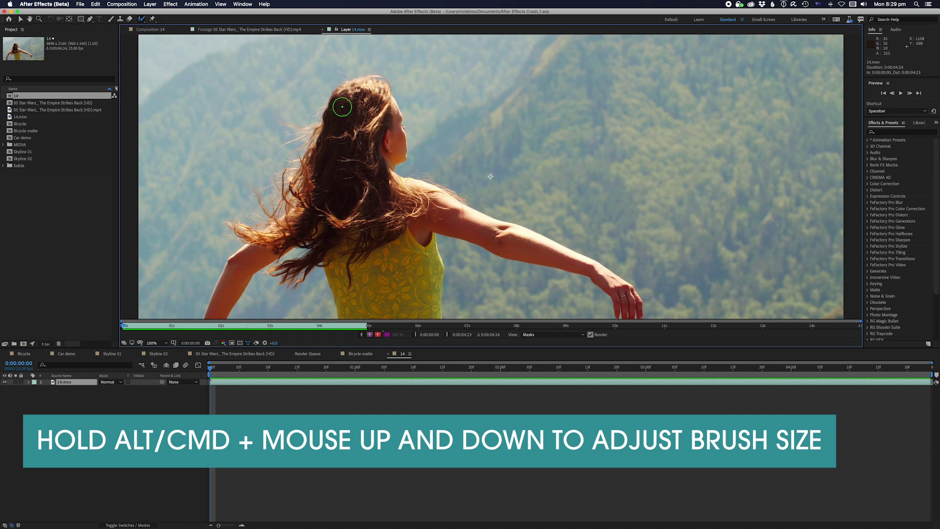
Paint the first Roto Brush foreground strokes over the woman's head and set the effect's Quality to Best.
mouse_move(369, 96)
mouse_down()
mouse_move(379, 109)
mouse_move(374, 152)
mouse_up()
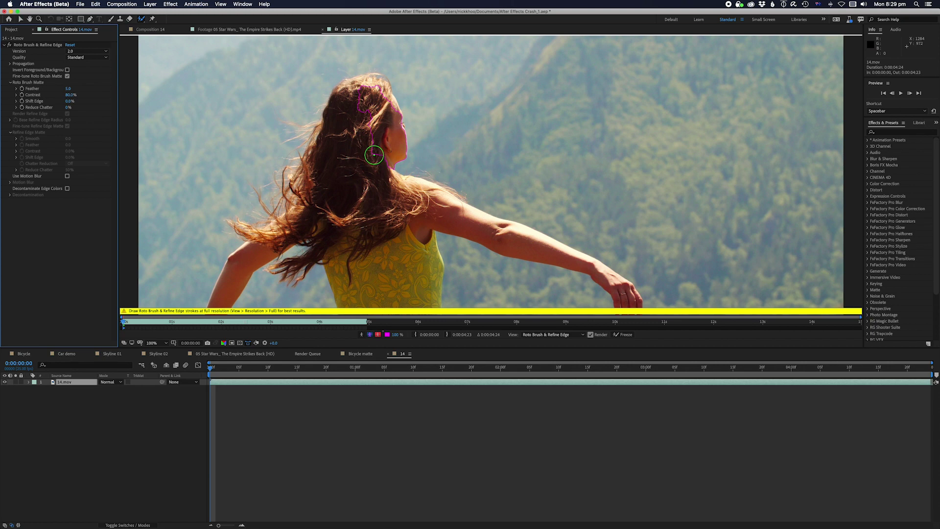
mouse_move(356, 99)
mouse_down()
mouse_move(346, 95)
mouse_move(344, 111)
mouse_move(353, 87)
mouse_move(364, 86)
mouse_move(382, 102)
mouse_move(382, 90)
mouse_move(389, 109)
mouse_up()
click(87, 58)
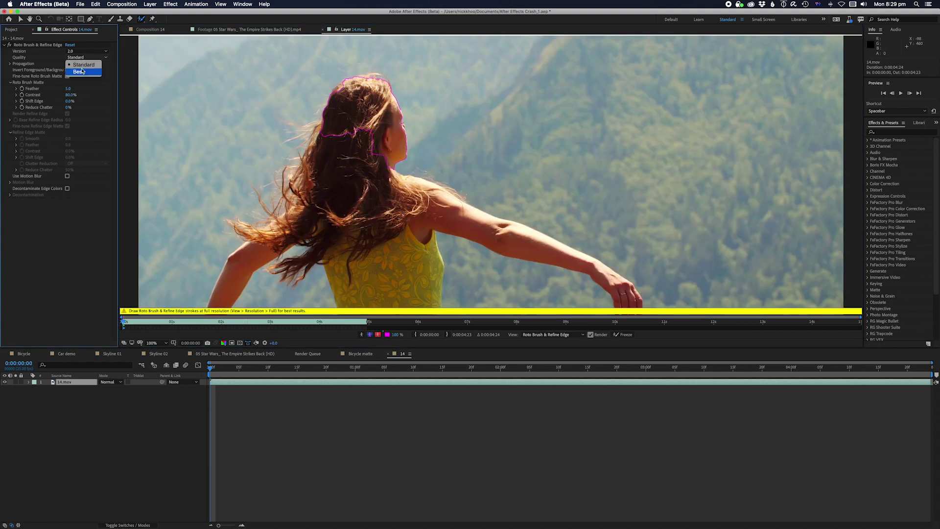
click(83, 73)
Extend the Roto Brush selection over the woman's hair, right arm and yellow dress.
click(342, 92)
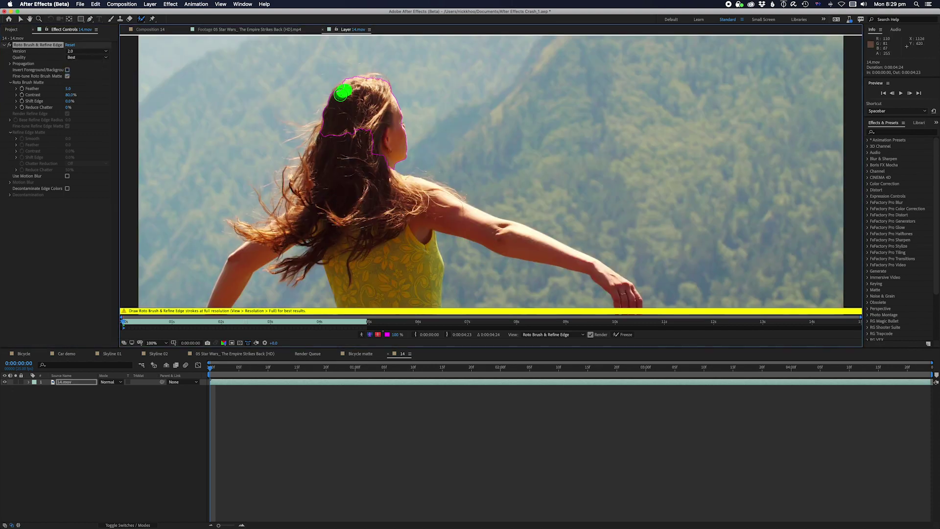
mouse_move(362, 128)
mouse_down()
mouse_move(361, 181)
mouse_move(434, 197)
mouse_move(509, 245)
mouse_up()
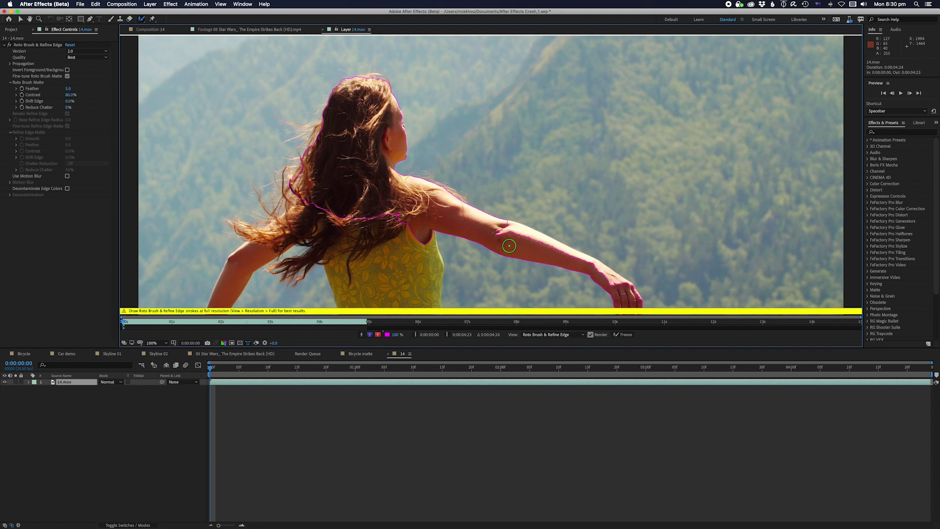
scroll(582, 230, down, 5)
mouse_move(492, 146)
mouse_down()
mouse_move(469, 137)
mouse_move(492, 144)
mouse_up()
mouse_move(374, 153)
mouse_down()
mouse_move(384, 175)
mouse_move(392, 155)
mouse_move(394, 174)
mouse_move(393, 253)
mouse_up()
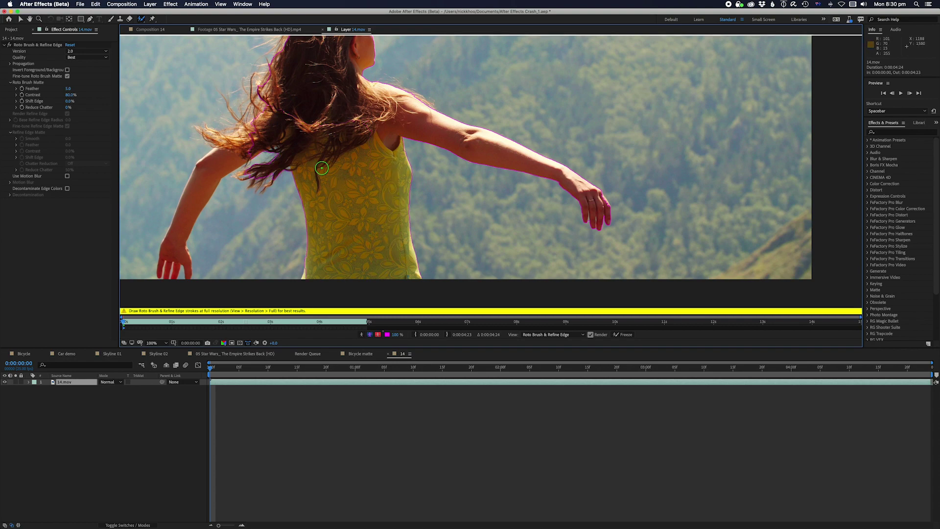
Add the loose lower hair and the woman's left arm to the Roto Brush selection.
scroll(322, 168, left, 5)
drag(335, 175, 338, 172)
drag(323, 139, 284, 167)
mouse_move(335, 118)
mouse_down()
mouse_move(309, 141)
mouse_move(381, 120)
mouse_move(369, 101)
mouse_up()
mouse_move(354, 145)
mouse_down()
mouse_move(404, 111)
mouse_move(368, 171)
mouse_move(305, 240)
mouse_up()
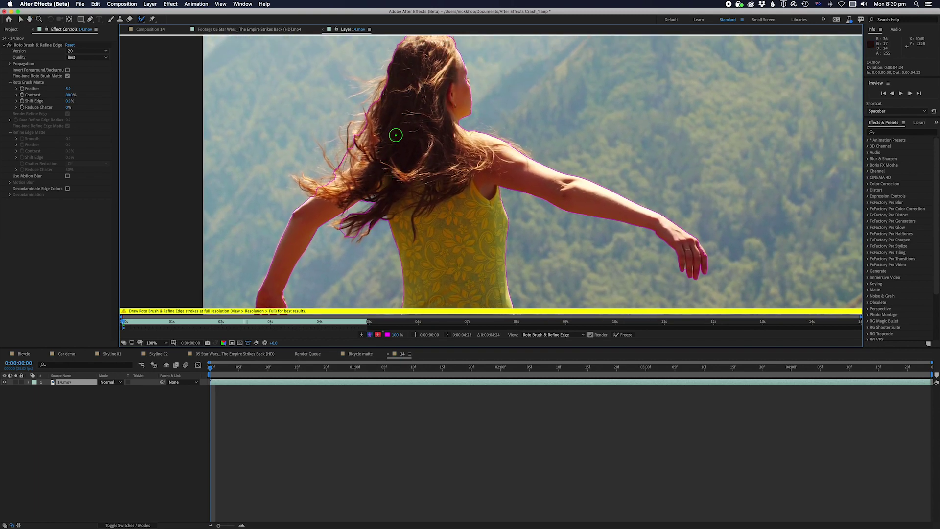
Subtract the background between the hair and left shoulder, and touch up the selection at the crown of the head.
alt+drag(345, 157, 343, 163)
key(comma)
scroll(471, 135, up, 4)
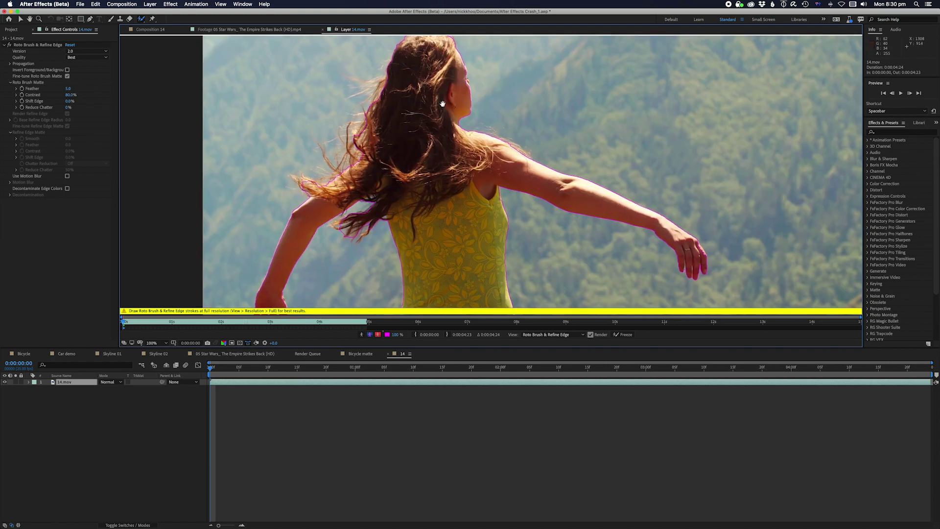
drag(363, 57, 372, 57)
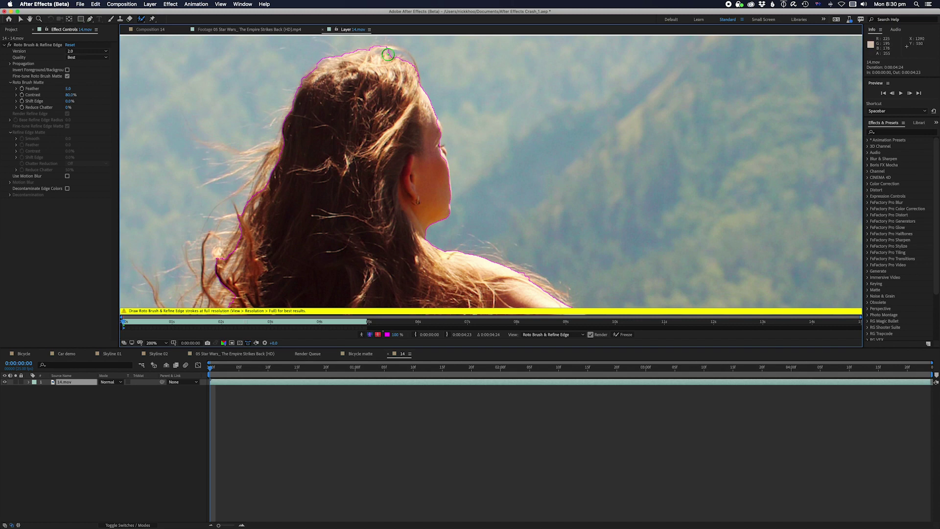
scroll(392, 74, down, 4)
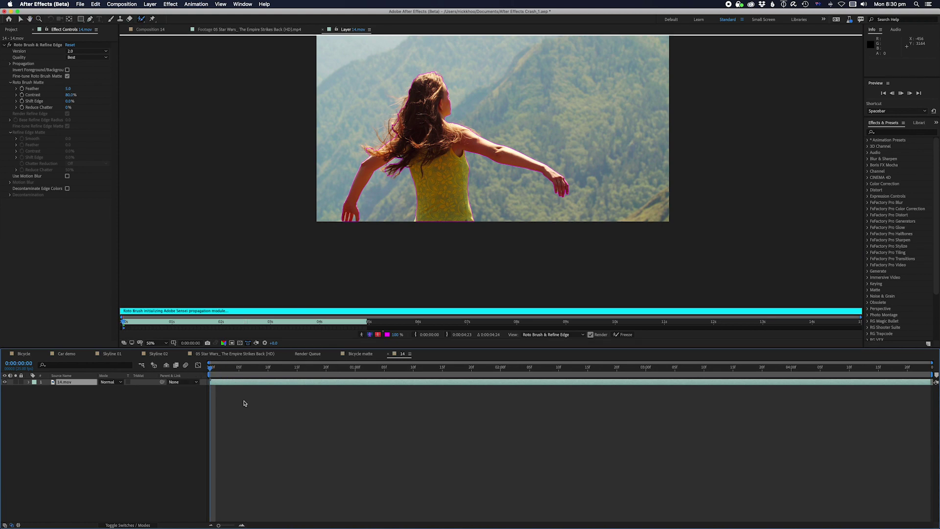
Propagate the roto selection through the clip and play back the cutout in composition 14.
key(space)
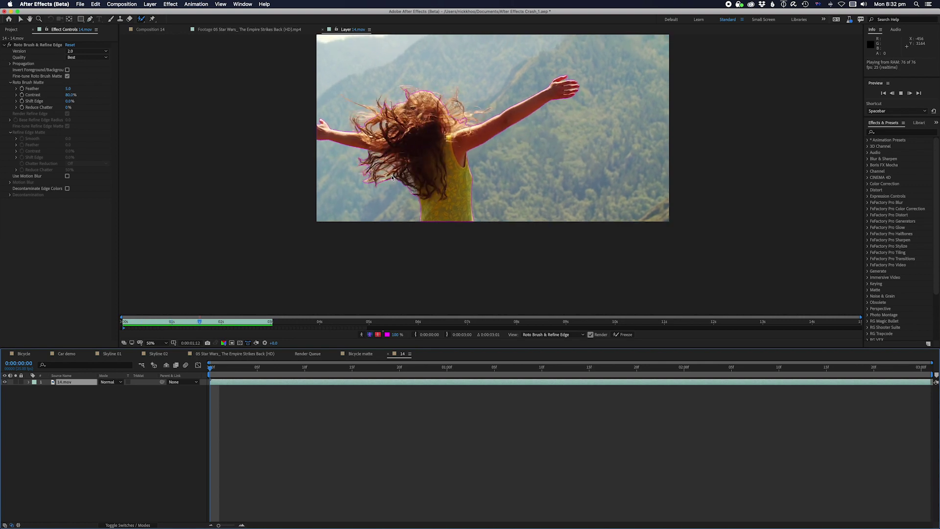
key(space)
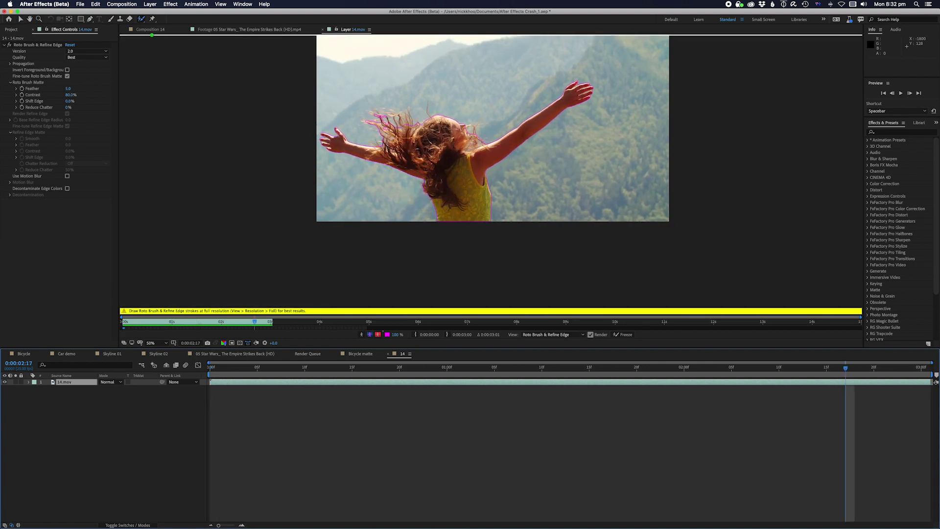
click(153, 31)
key(space)
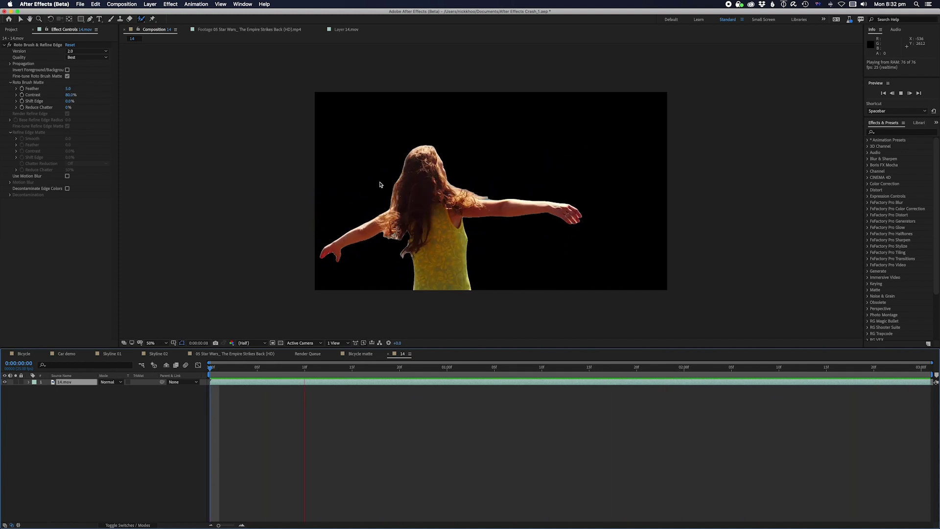
key(space)
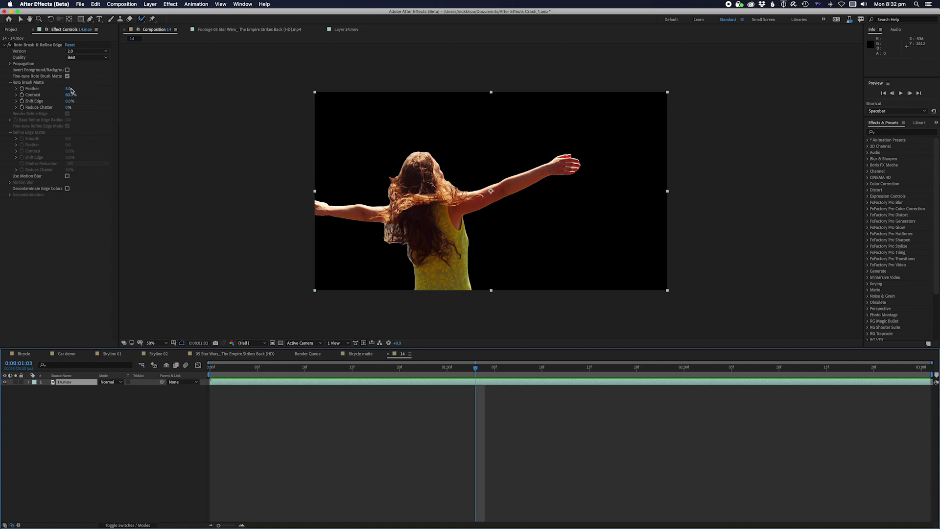
Set the Roto Brush Matte to Contrast 40%, Reduce Chatter 100% and Feather 20.
click(68, 89)
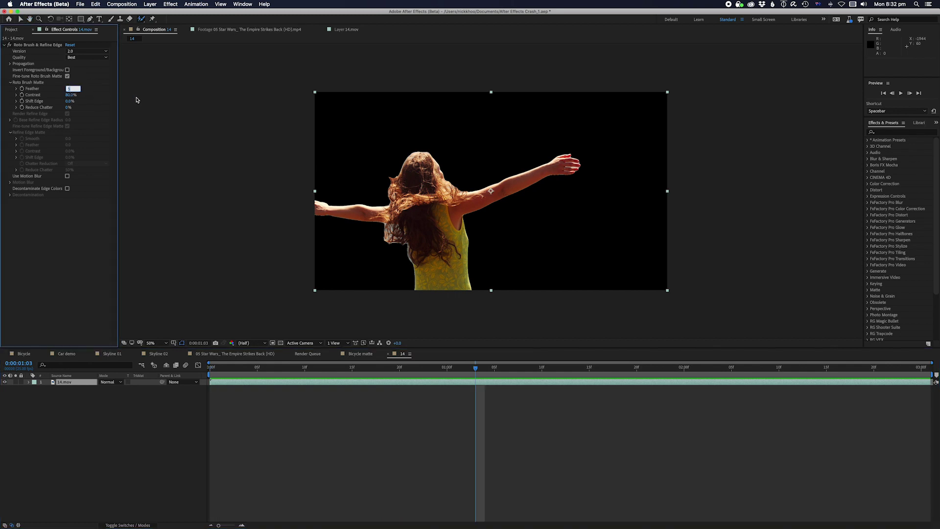
key(Tab)
key(Return)
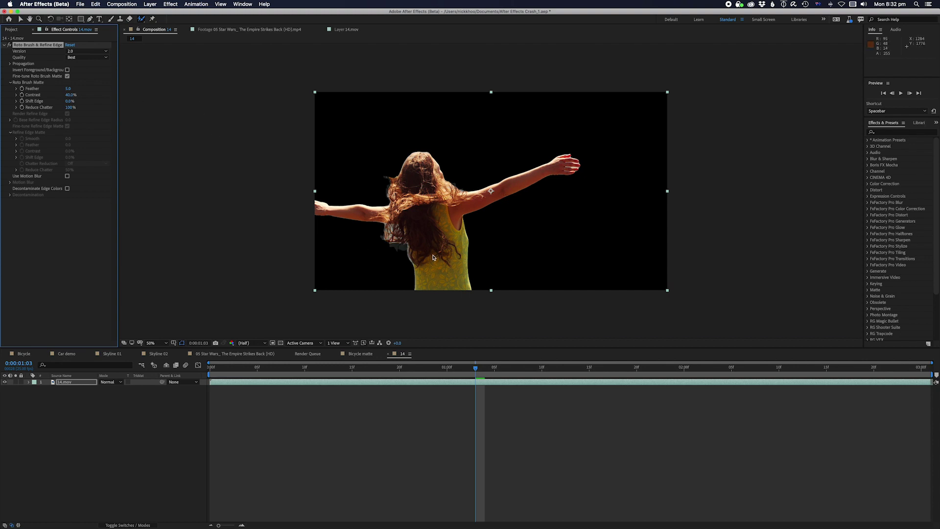
scroll(436, 252, up, 4)
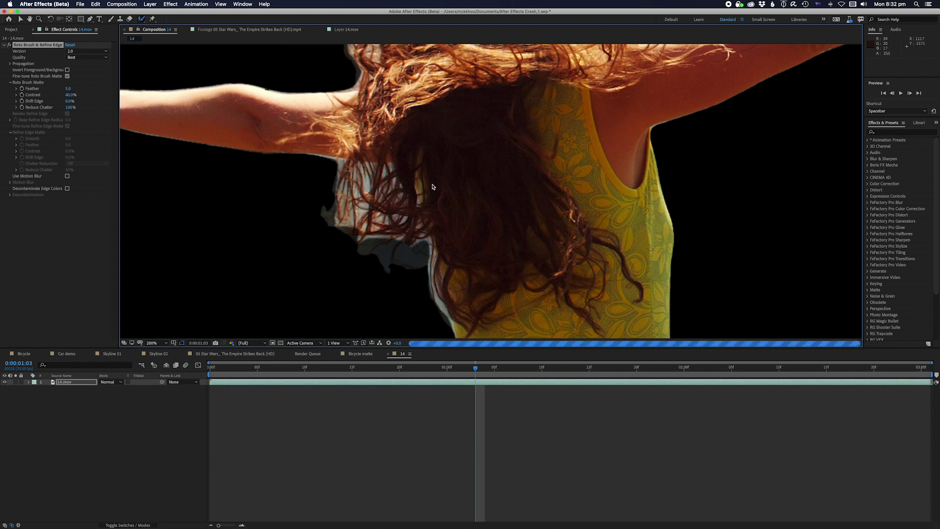
click(69, 88)
text(20)
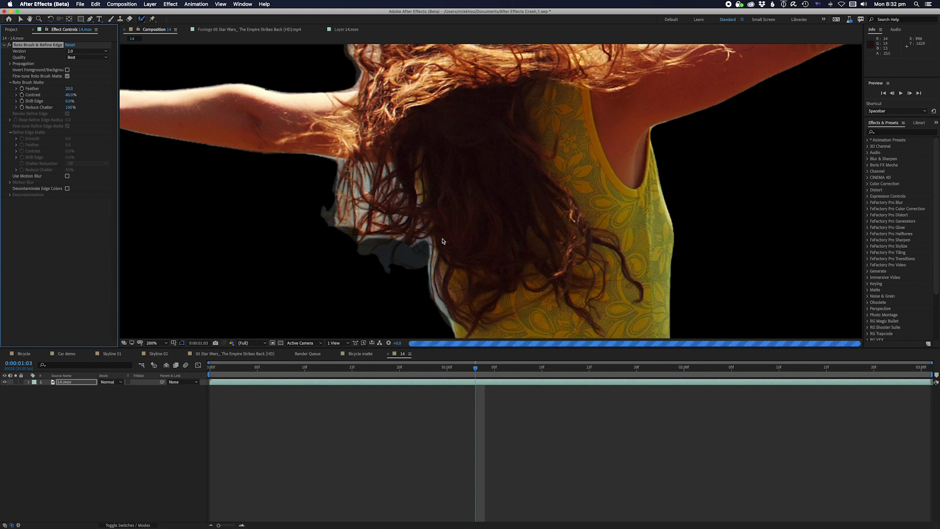
Set the Roto Brush Matte's Shift Edge to -40% to pull the cutout edge inward.
scroll(484, 248, down, 1)
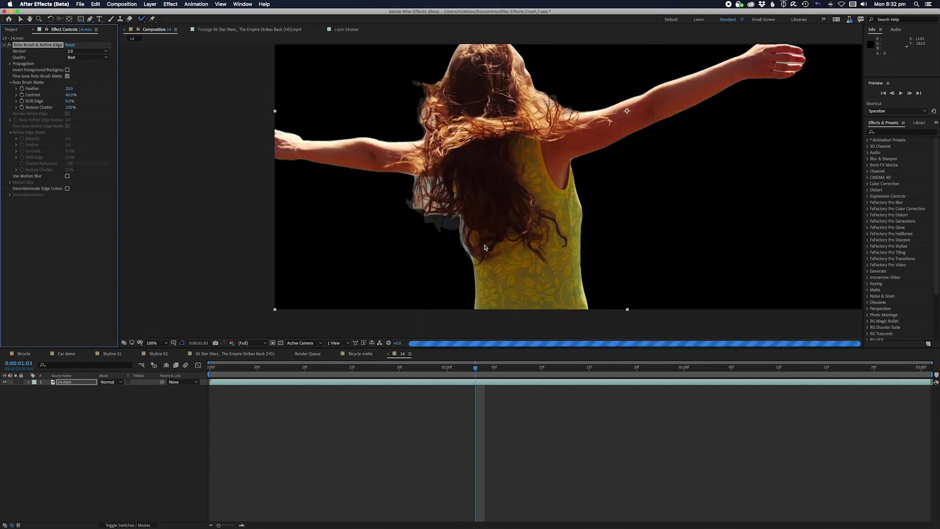
click(70, 101)
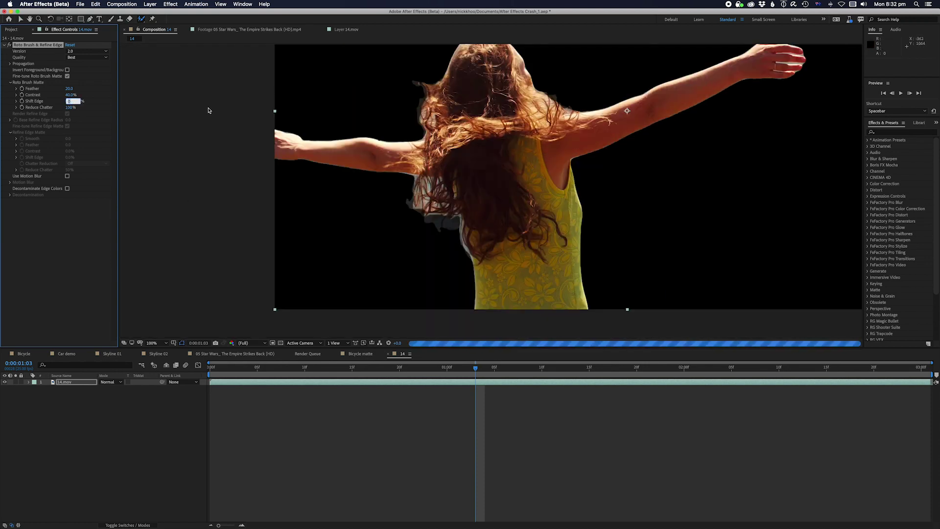
text(-40)
key(Return)
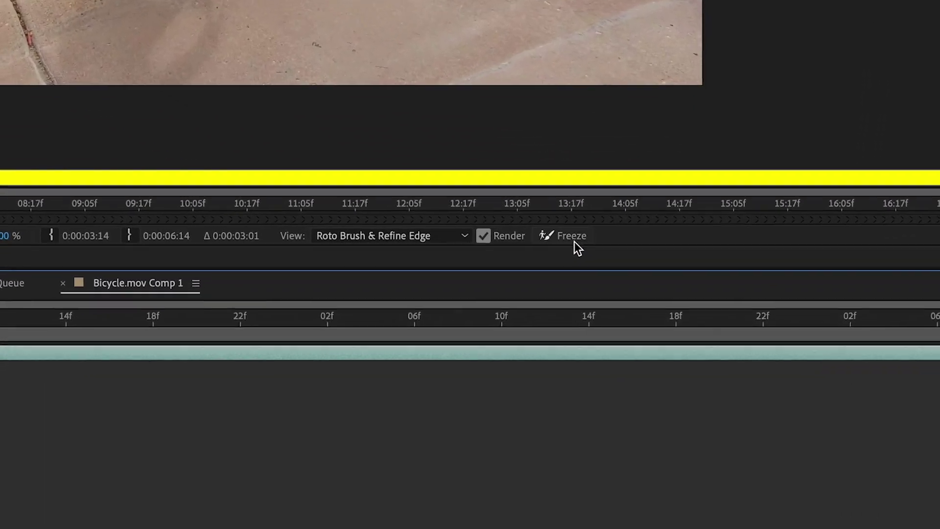
Freeze the Roto Brush result on the layer in Bicycle.mov Comp 1.
click(625, 335)
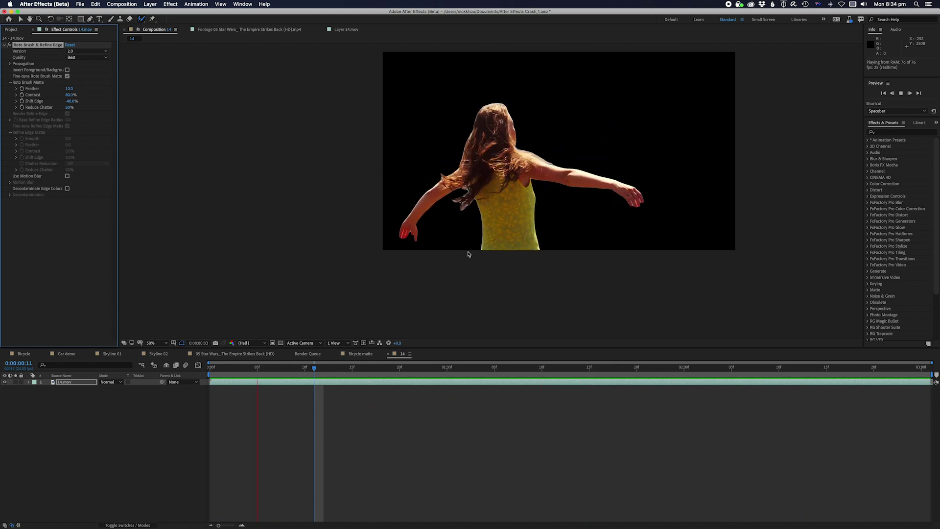
Reopen the 14.mov layer at its first frame and paint Refine Edge strokes along the loose hair edges.
key(space)
drag(218, 370, 208, 378)
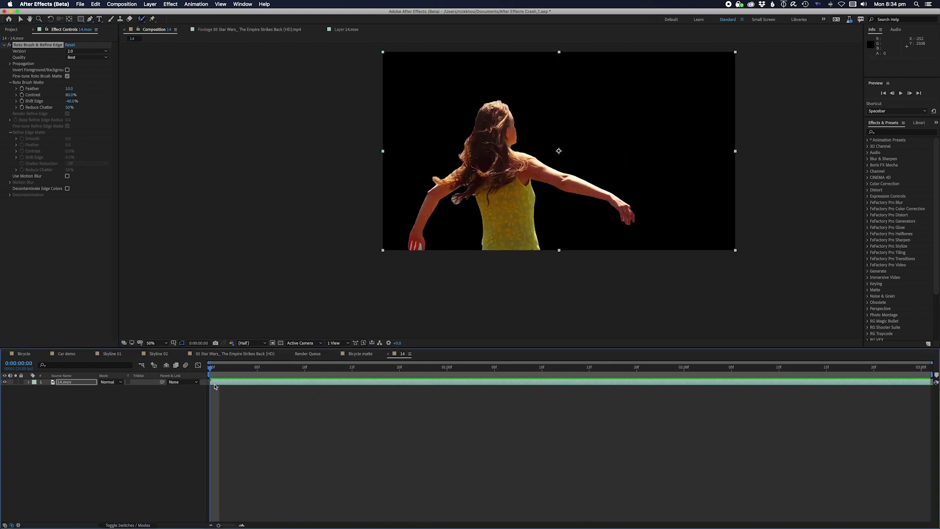
double_click(227, 385)
scroll(486, 229, up, 2)
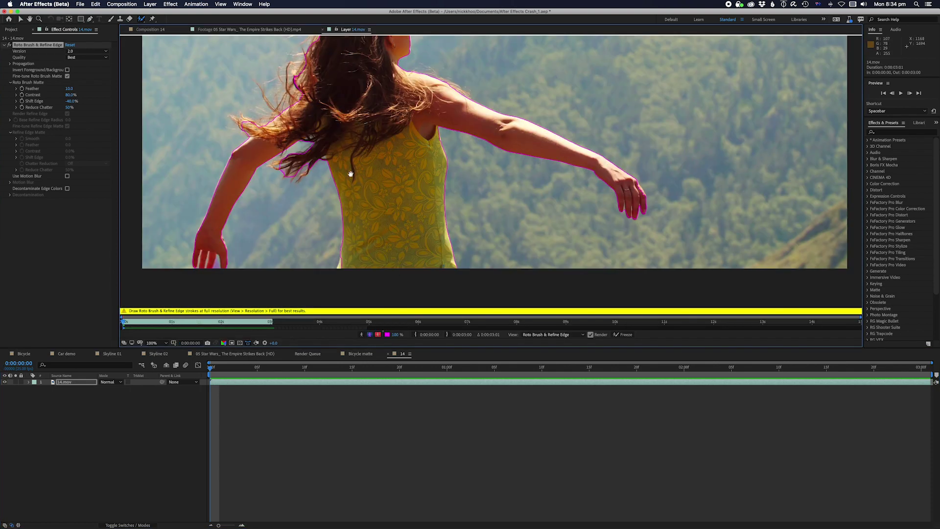
drag(343, 157, 486, 229)
click(142, 21)
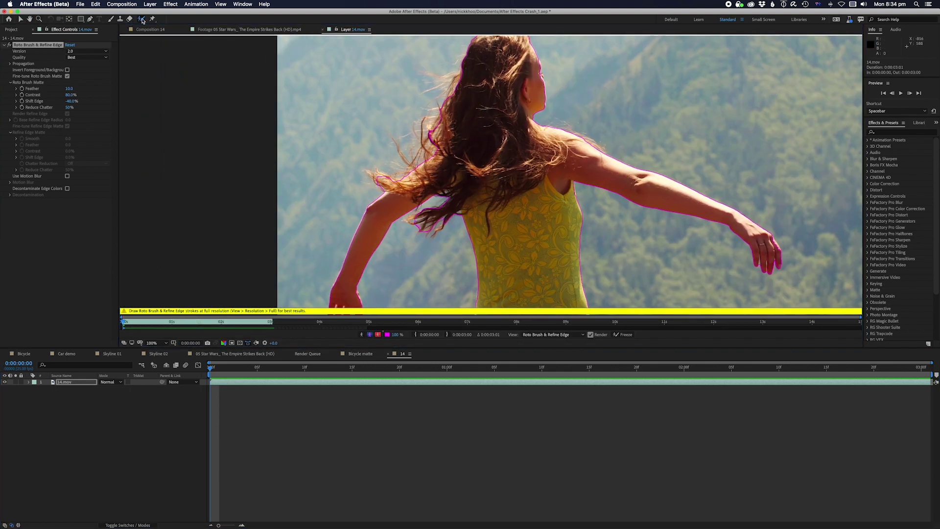
click(162, 27)
mouse_move(445, 203)
mouse_down()
mouse_move(415, 220)
mouse_move(421, 228)
mouse_move(459, 214)
mouse_up()
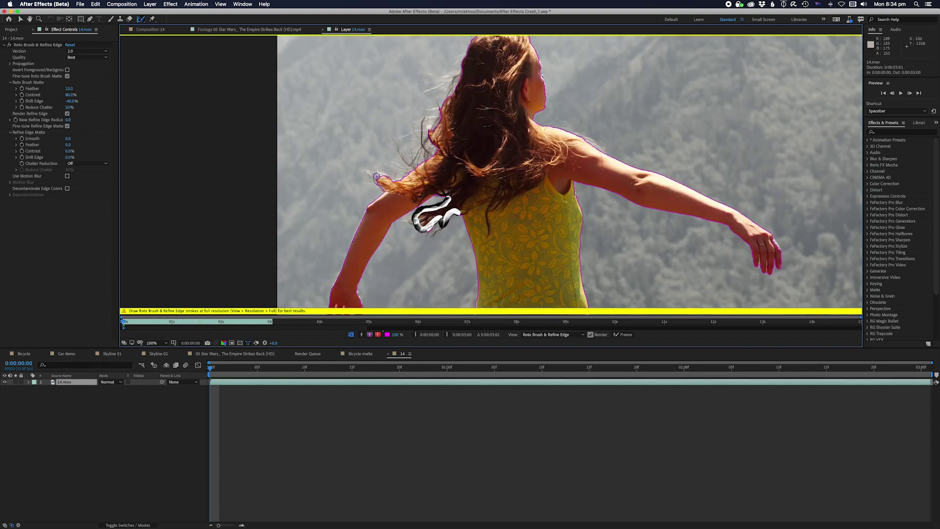
mouse_move(376, 176)
mouse_down()
mouse_move(437, 152)
mouse_move(430, 131)
mouse_move(436, 146)
mouse_move(449, 98)
mouse_move(439, 110)
mouse_move(462, 64)
mouse_move(423, 167)
mouse_move(415, 106)
mouse_move(423, 89)
mouse_move(481, 84)
mouse_up()
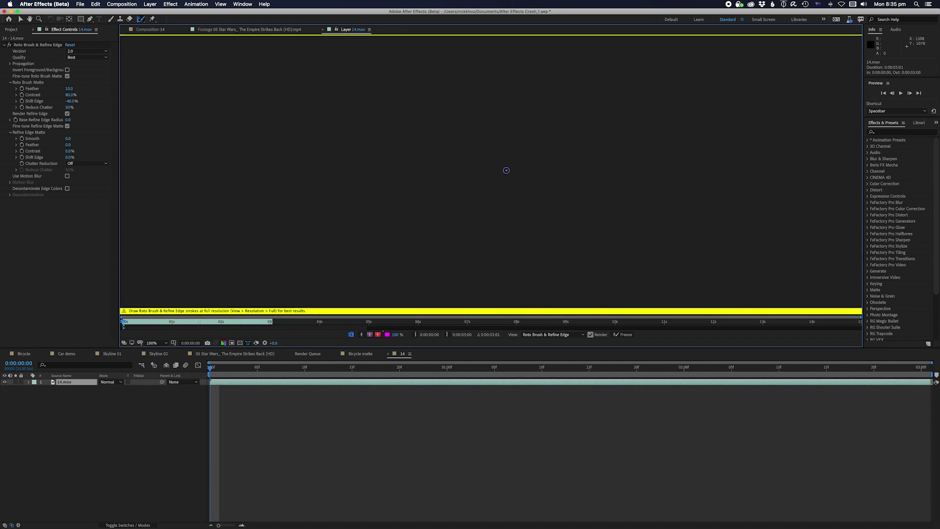
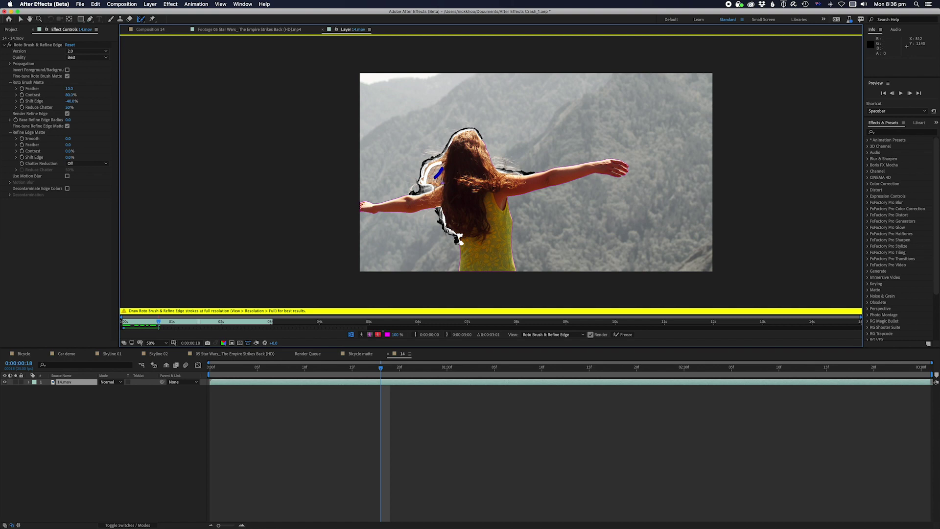
Undo the last Refine Edge stroke at 0:00:00:18 and reveal the layer's effect strokes in the timeline.
key(ctrl+z)
key(u)
key(u)
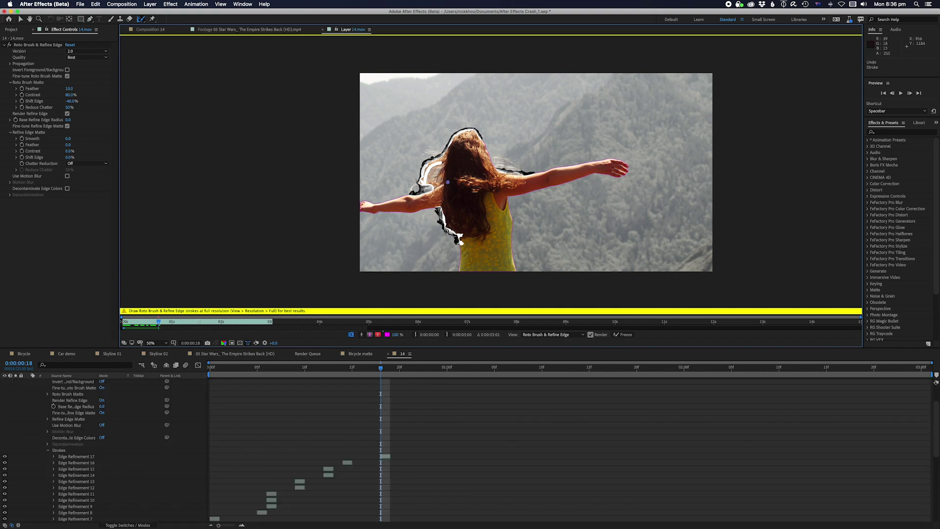
Propagate the matte forward to 0:00:02:05 and paint a Refine Edge stroke along the hair beneath the woman's left arm.
key(period)
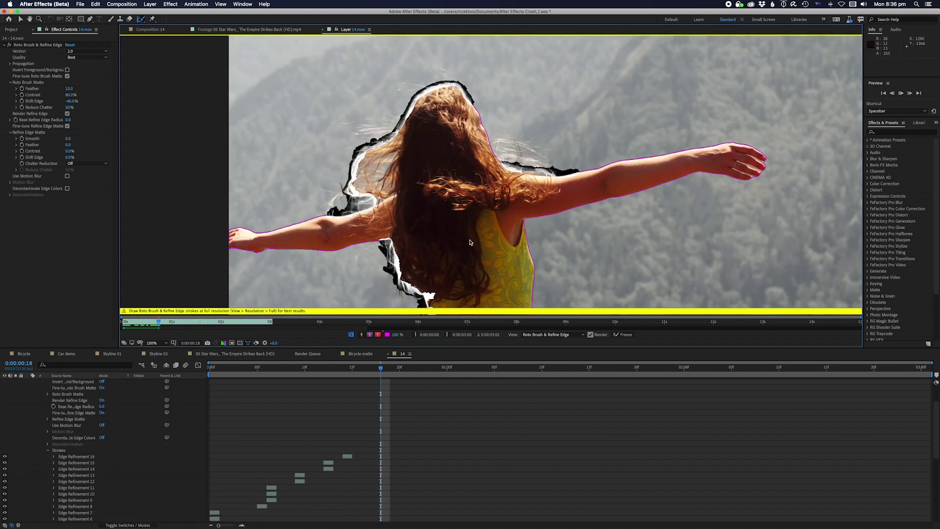
key(space)
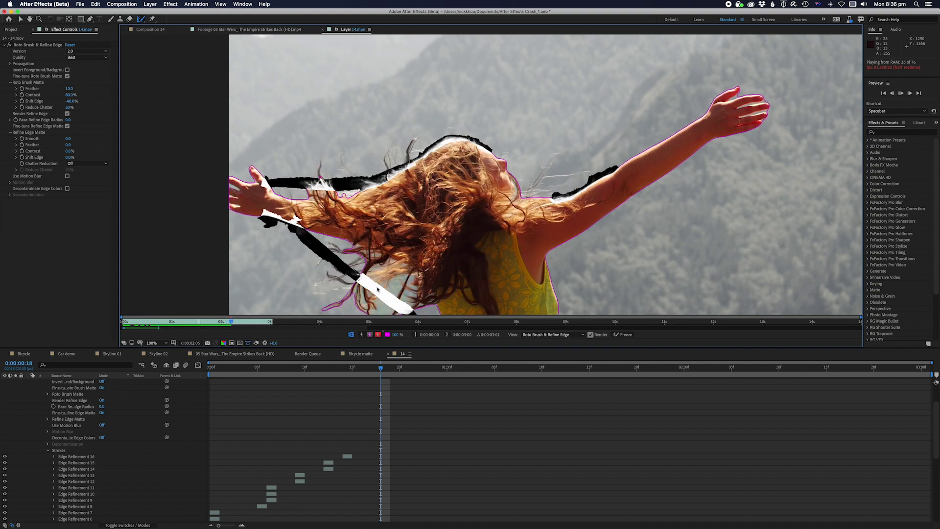
mouse_move(316, 239)
mouse_down()
mouse_move(364, 251)
mouse_move(358, 270)
mouse_up()
key(comma)
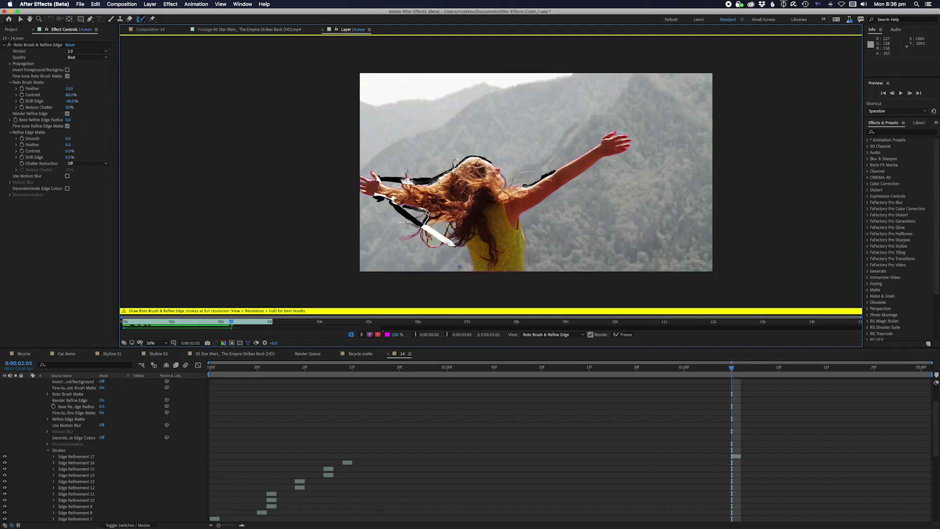
Preview the refined matte in the 14.mov layer, and preview the cutout in composition 14 from its first frame.
key(space)
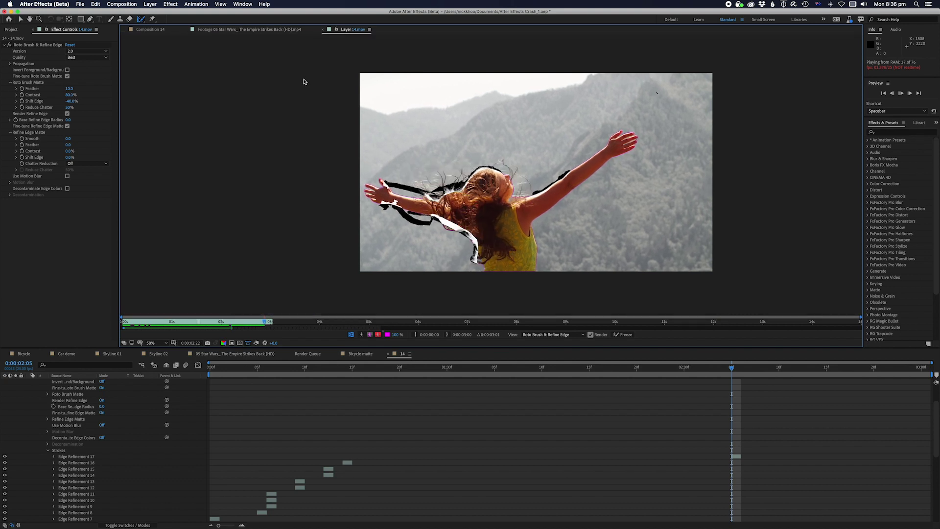
click(164, 30)
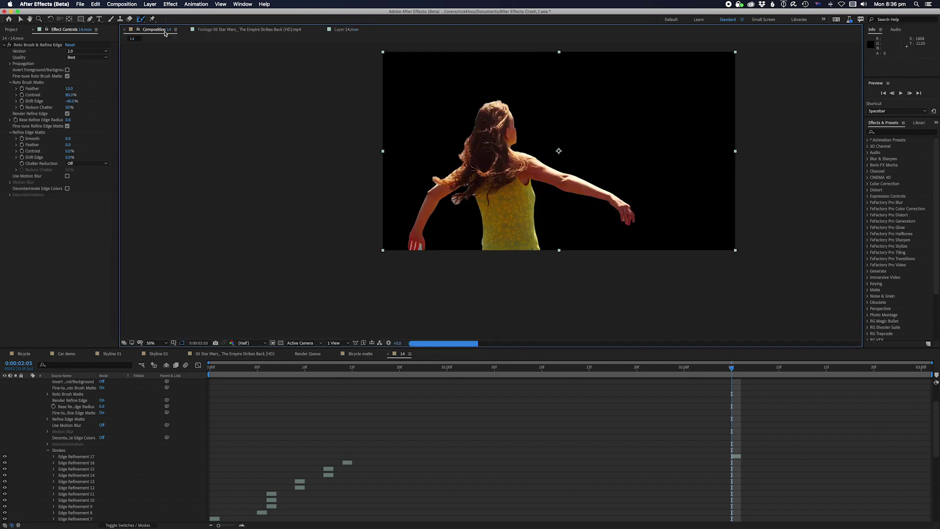
key(Home)
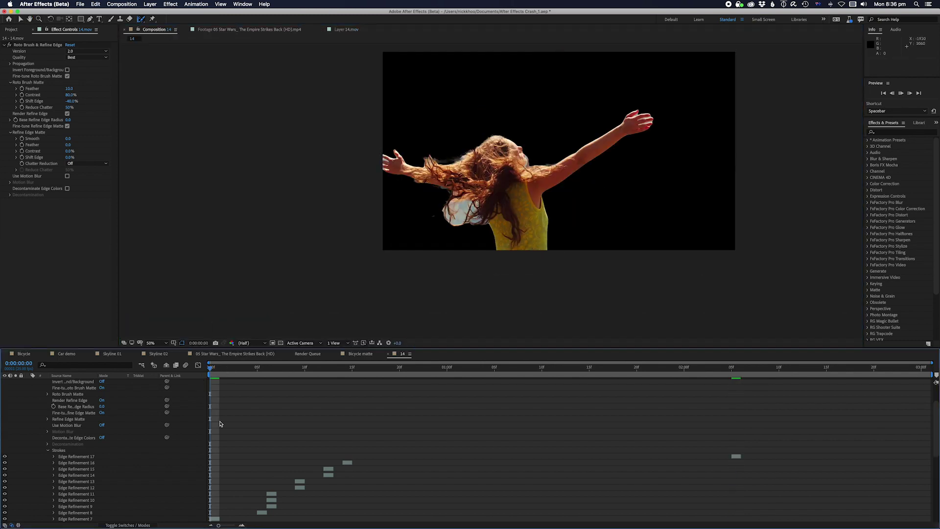
key(space)
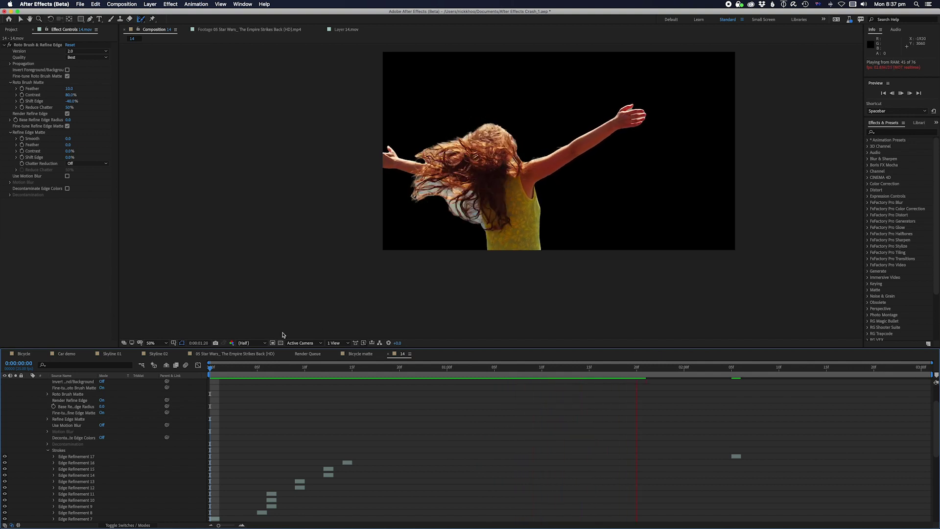
Collapse the 14.mov layer's properties in the timeline, deselect the layer and stop the preview.
scroll(62, 438, up, 3)
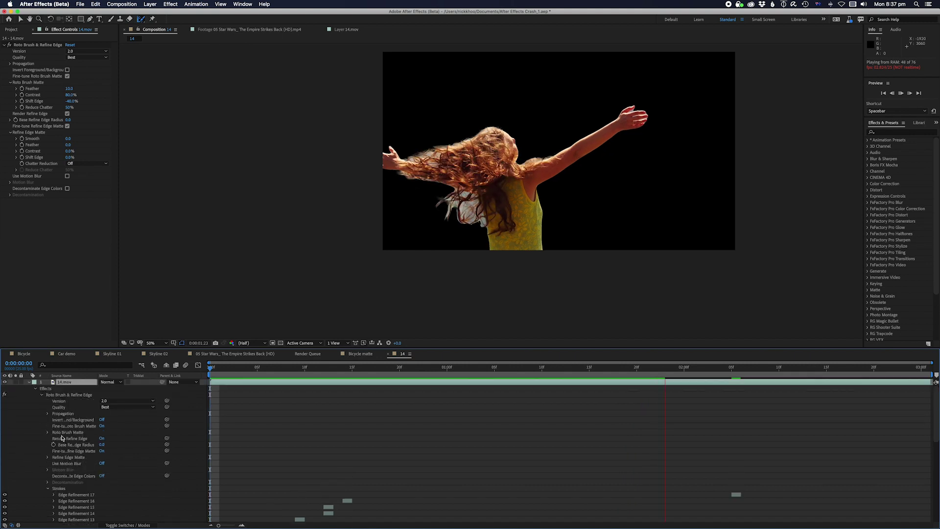
click(30, 382)
click(71, 395)
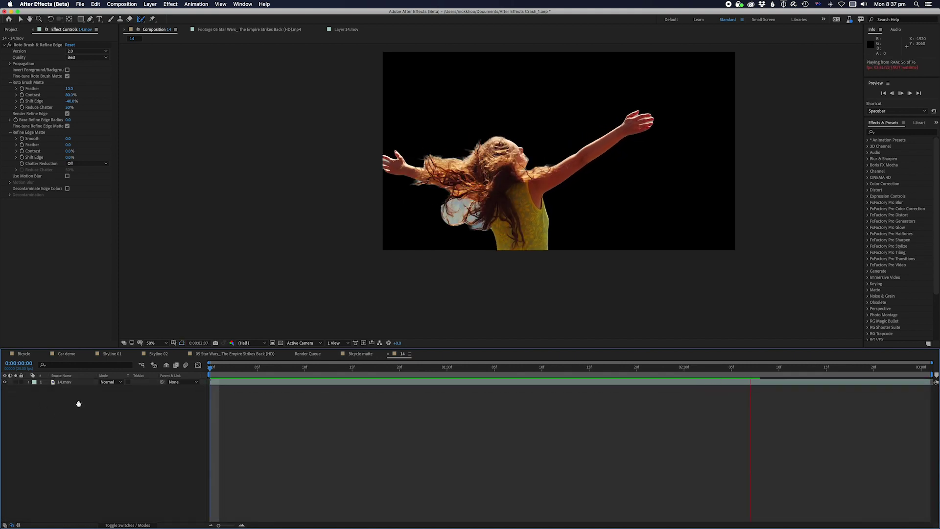
key(space)
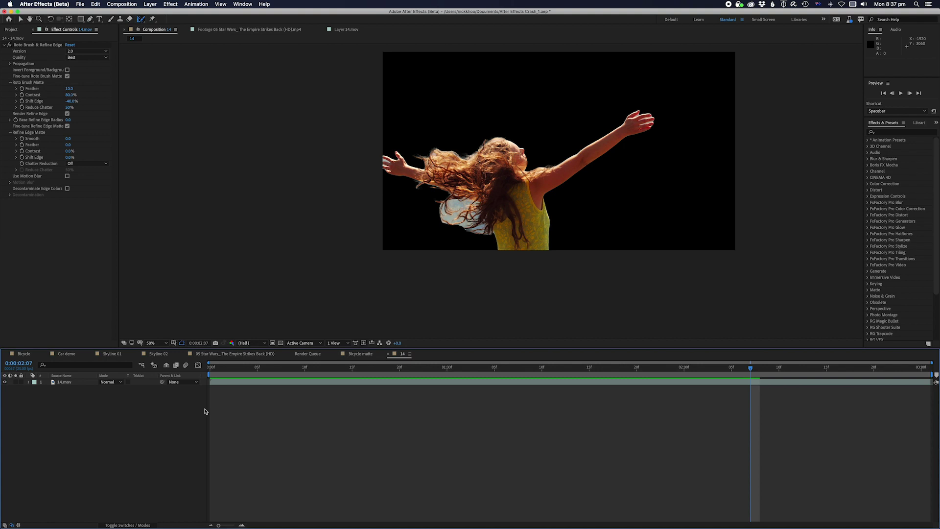
Add a full-frame magenta solid to composition 14 and place it beneath the 14.mov layer.
key(super+y)
click(532, 338)
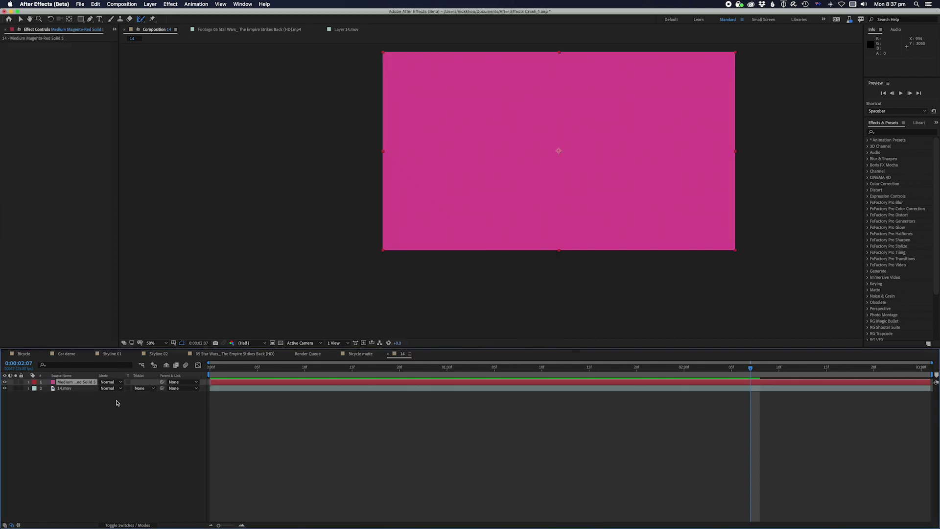
drag(70, 383, 74, 391)
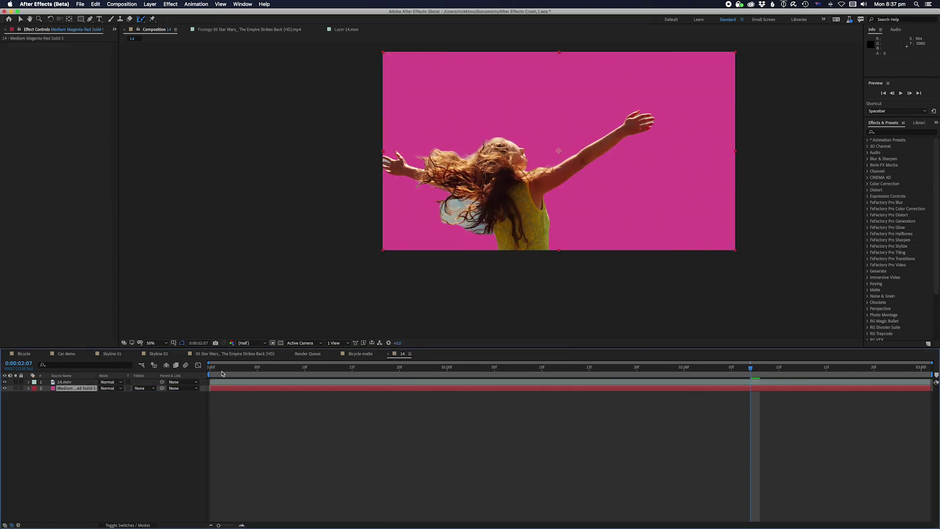
Play the cutout over the magenta background from the first frame and inspect its hair edges up close at 0:00:01:06.
key(Home)
key(space)
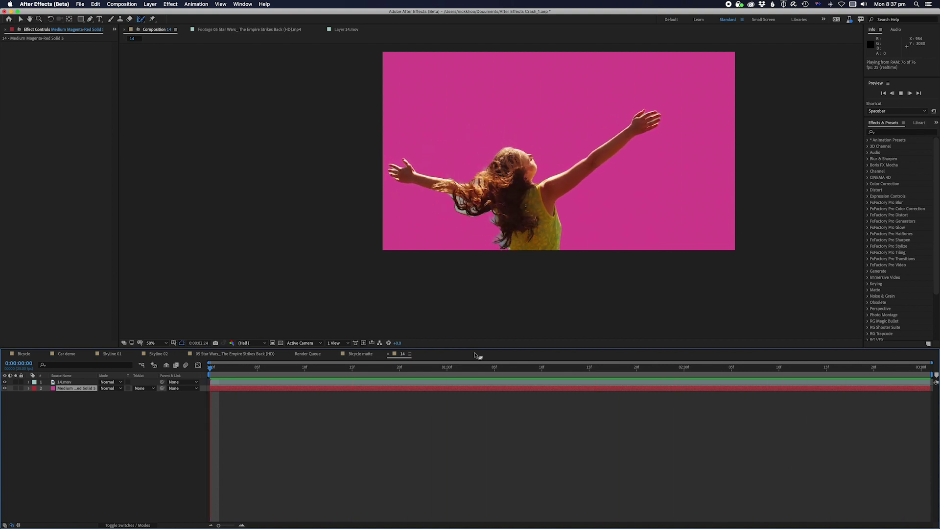
key(space)
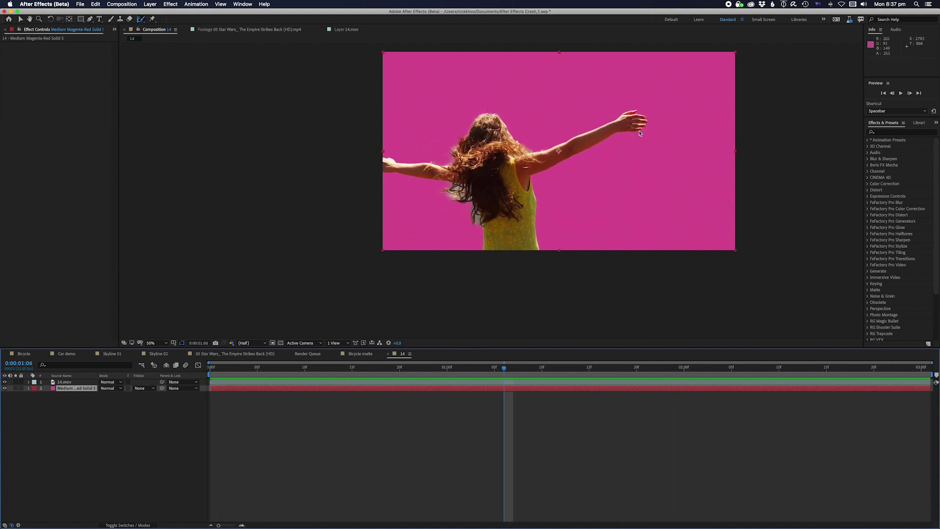
key(slash)
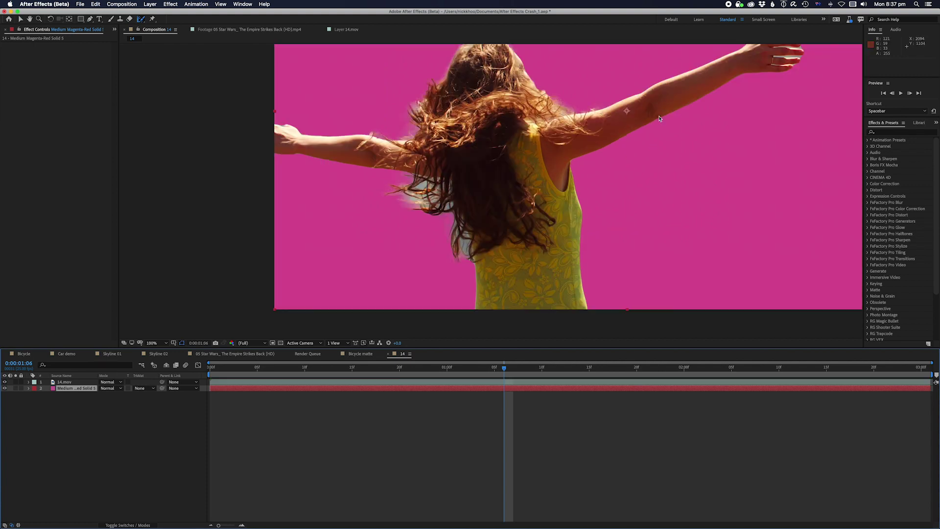
key(comma)
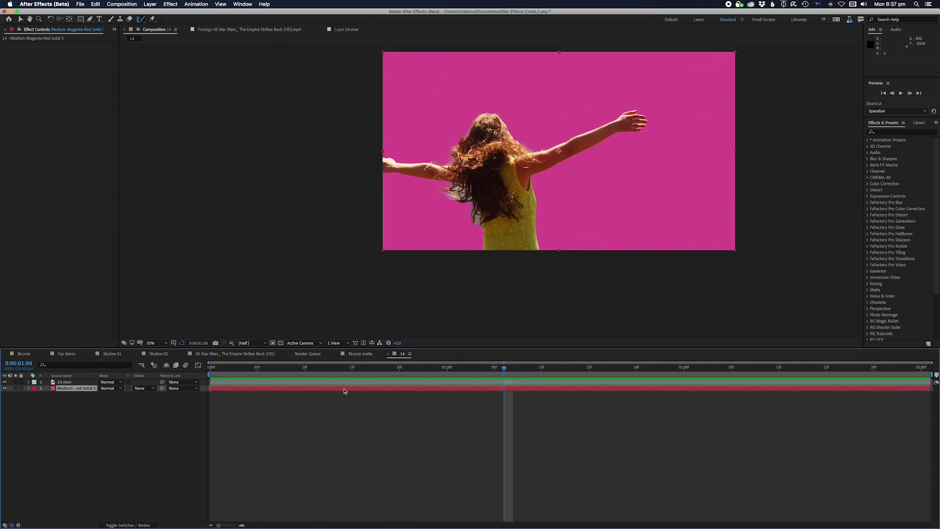
key(Home)
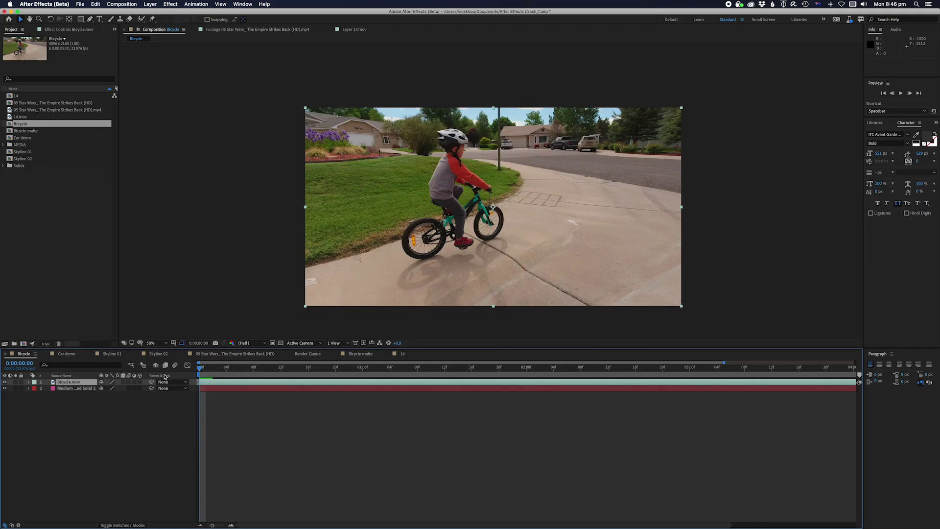
Open the Bicycle.mov layer from the Bicycle composition and paint Roto Brush foreground strokes over the child's helmet and head.
click(228, 419)
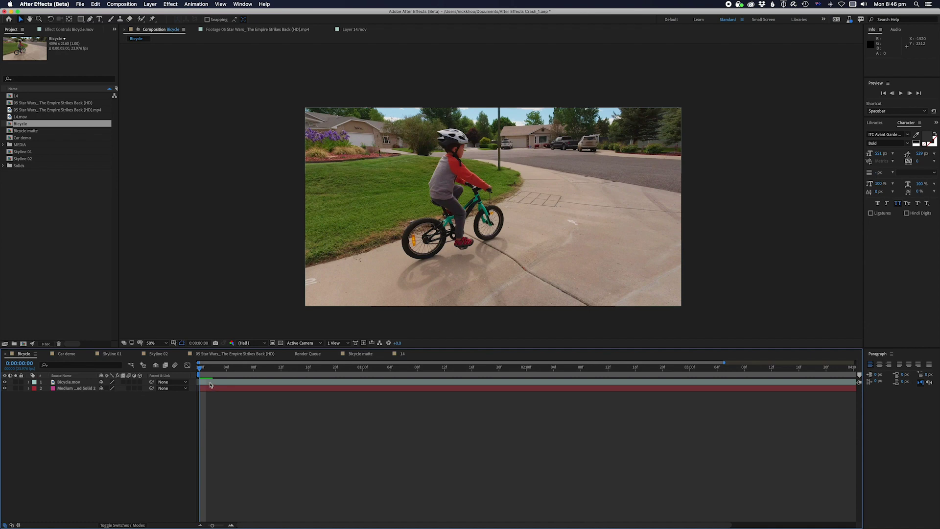
double_click(211, 383)
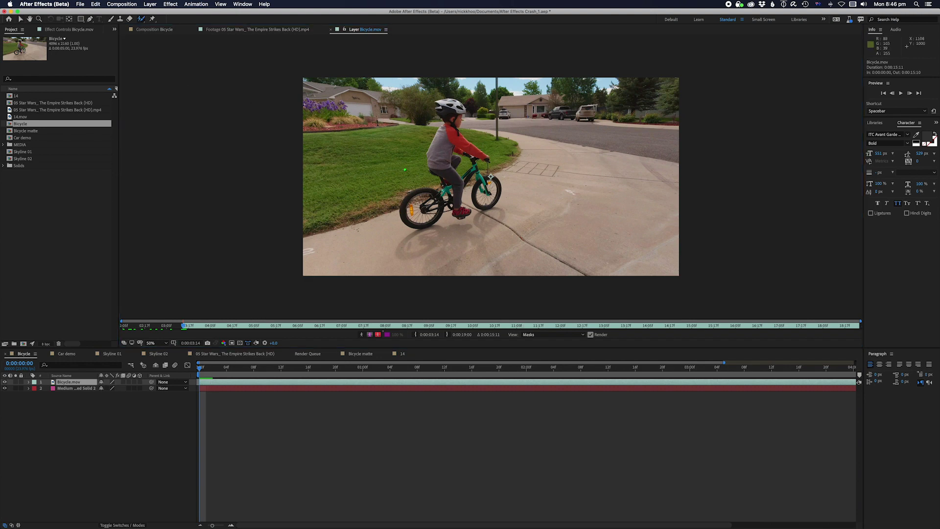
key(h)
scroll(484, 183, up, 4)
mouse_move(408, 173)
mouse_down()
mouse_move(500, 245)
mouse_move(549, 298)
mouse_up()
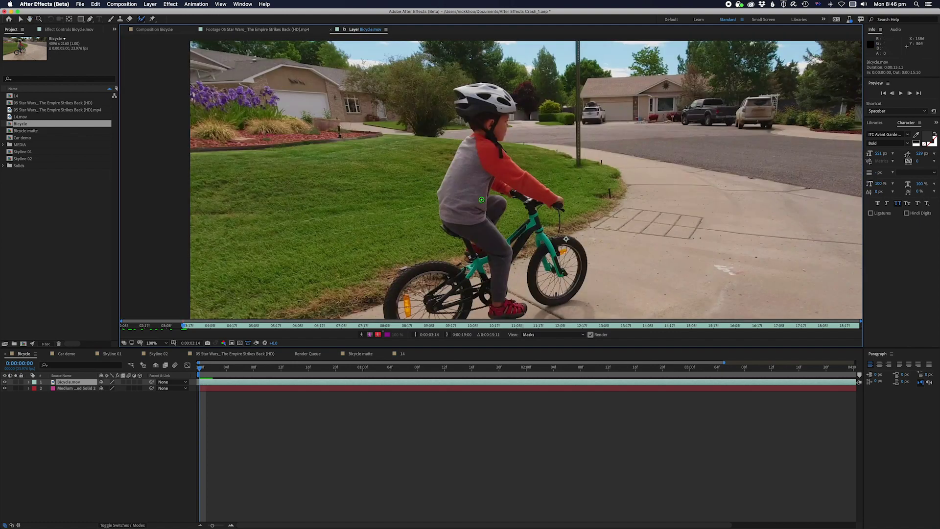
scroll(486, 203, down, 1)
drag(491, 260, 510, 159)
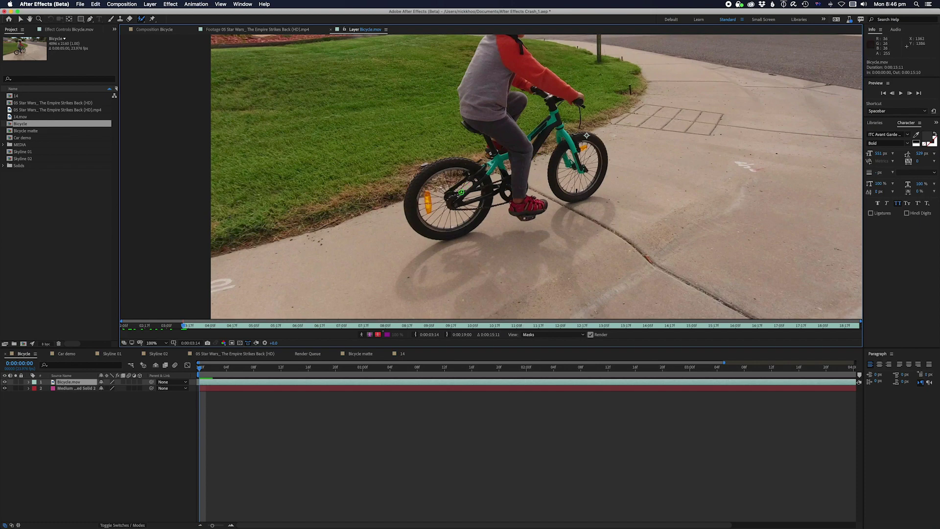
scroll(475, 155, down, 3)
scroll(417, 240, up, 5)
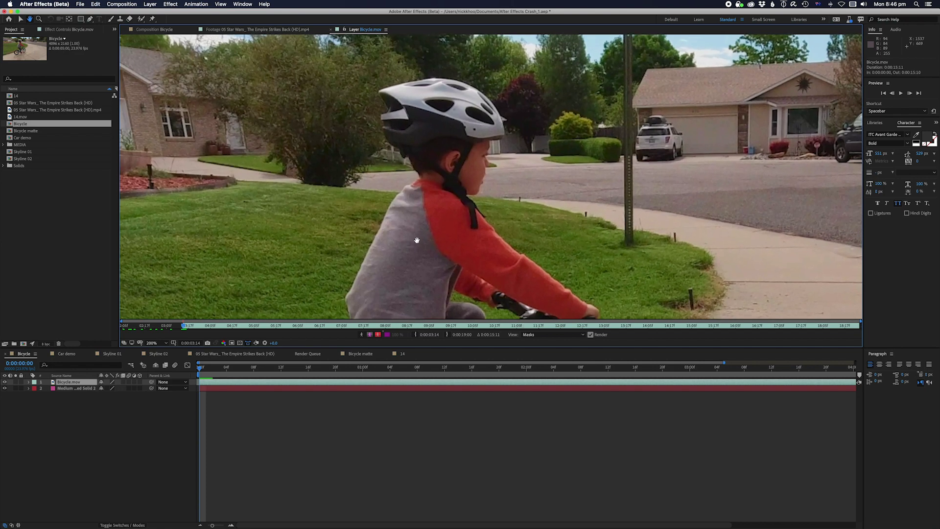
key(alt+w)
mouse_move(401, 100)
mouse_down()
mouse_move(386, 97)
mouse_move(461, 94)
mouse_move(482, 128)
mouse_up()
drag(400, 102, 395, 138)
Extend the Roto Brush selection over the child's grey shirt and red sleeves.
scroll(436, 147, down, 5)
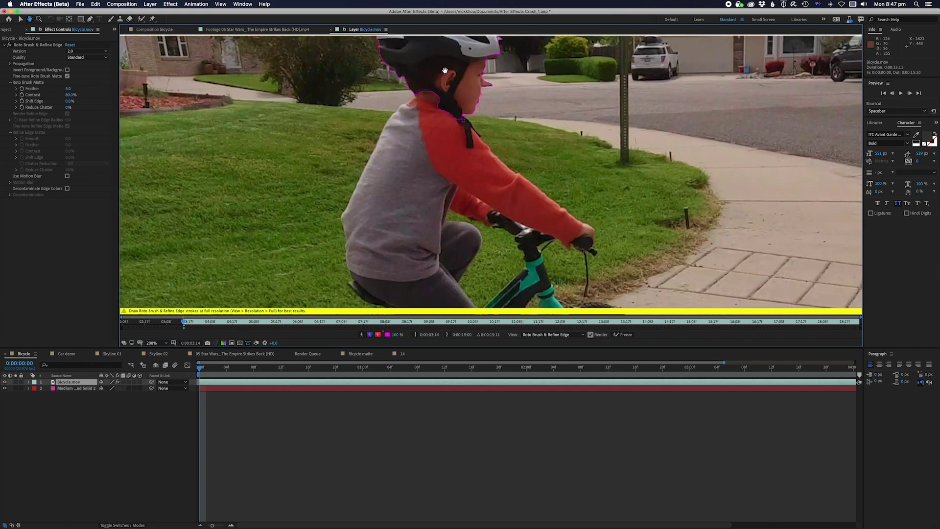
mouse_move(430, 85)
mouse_down()
mouse_move(415, 105)
mouse_move(419, 121)
mouse_move(399, 119)
mouse_move(362, 215)
mouse_up()
drag(381, 109, 403, 87)
drag(438, 122, 422, 114)
Paint Roto Brush foreground strokes over the child's far knee, near leg and shoe.
scroll(431, 118, down, 5)
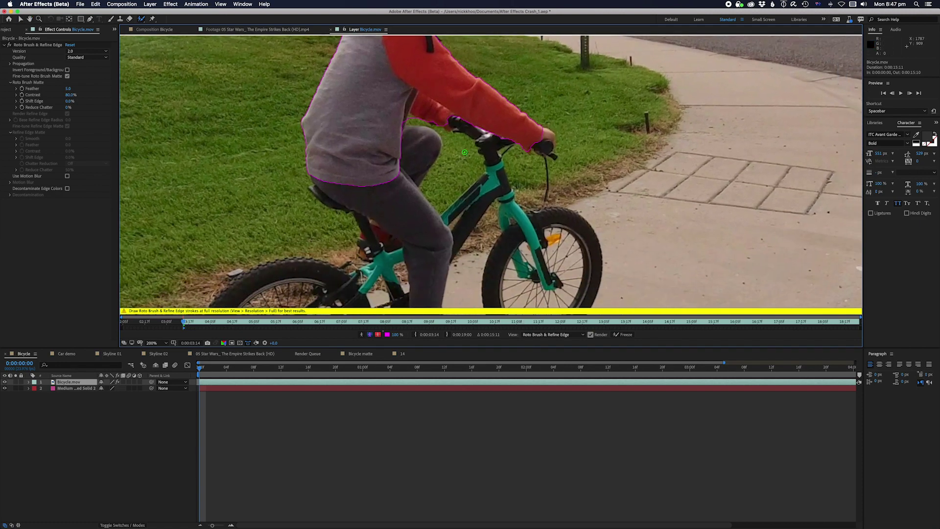
mouse_move(412, 117)
mouse_down()
mouse_move(400, 132)
mouse_move(434, 151)
mouse_move(417, 168)
mouse_up()
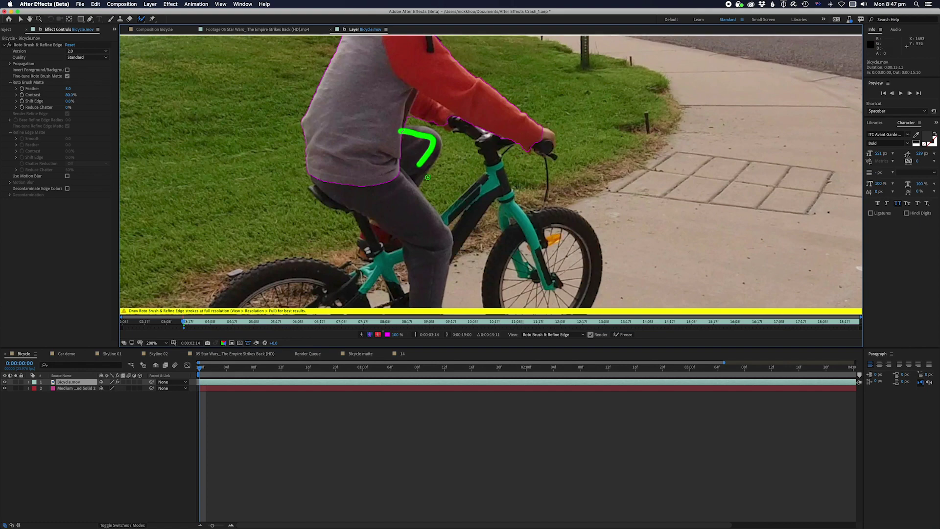
key(space)
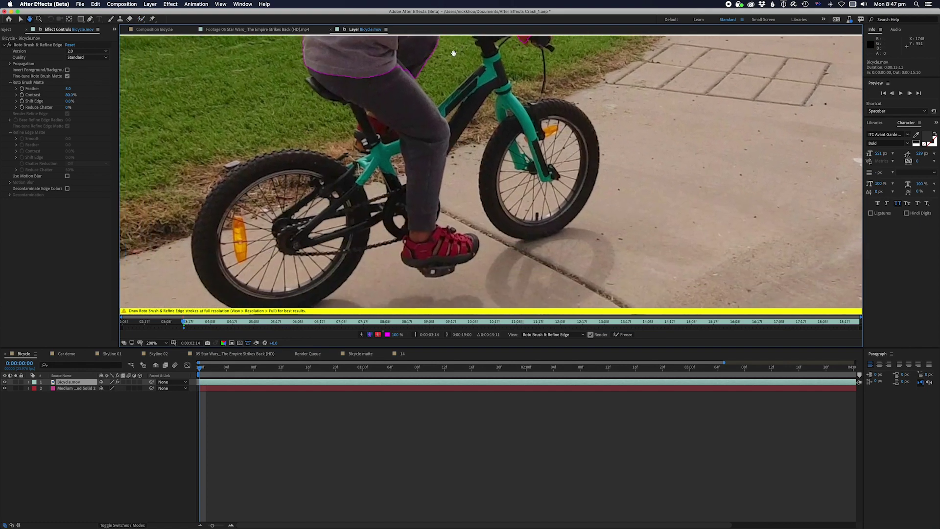
key(space)
mouse_move(349, 73)
mouse_down()
mouse_move(428, 130)
mouse_move(432, 106)
mouse_move(393, 61)
mouse_up()
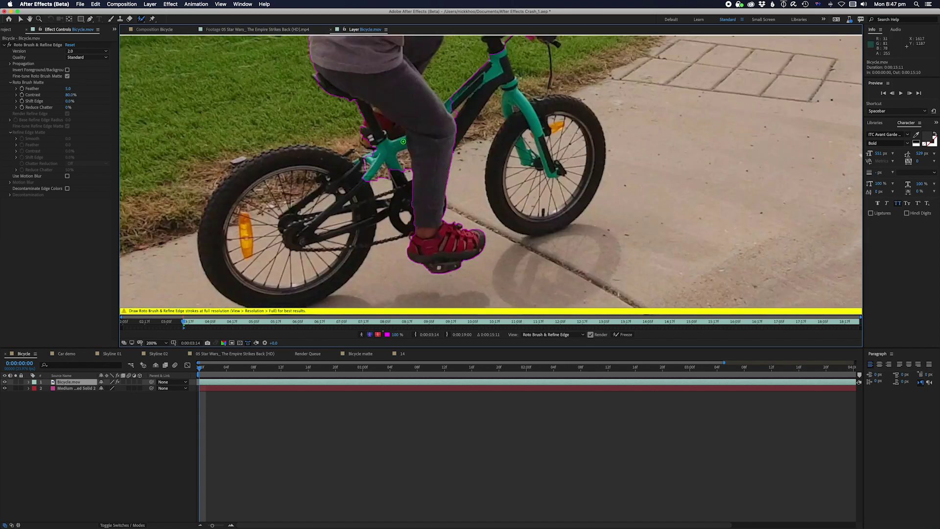
Add the bicycle's rear wheel and chain to the Roto Brush selection and paint out the background gap beneath the green frame.
mouse_move(327, 159)
mouse_down()
mouse_move(257, 164)
mouse_move(355, 130)
mouse_move(334, 170)
mouse_move(361, 232)
mouse_up()
mouse_move(332, 170)
mouse_down()
mouse_move(316, 167)
mouse_move(319, 149)
mouse_move(360, 101)
mouse_up()
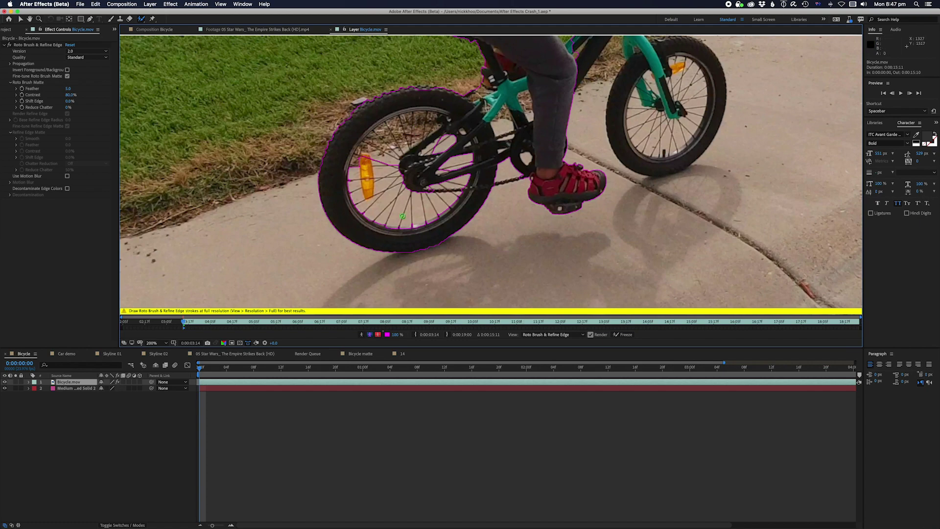
drag(538, 190, 562, 193)
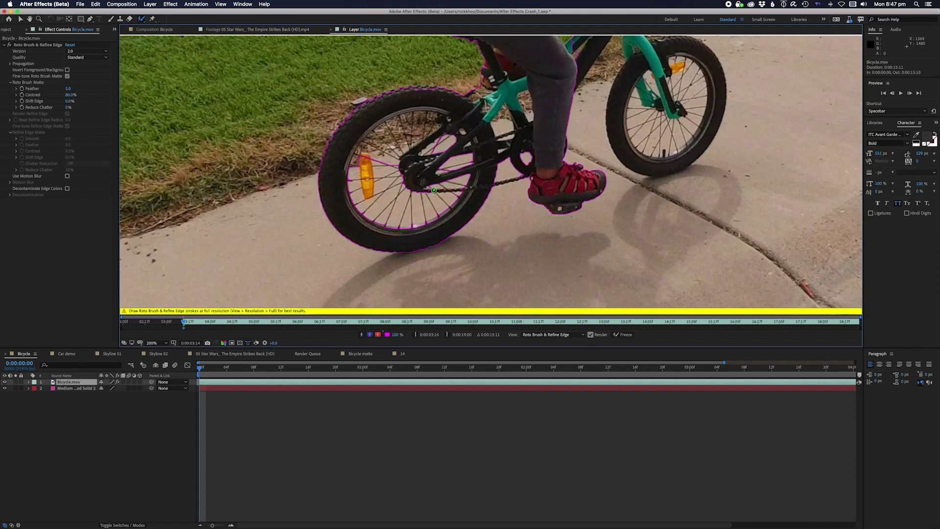
drag(431, 191, 484, 187)
drag(517, 179, 523, 176)
drag(511, 127, 511, 127)
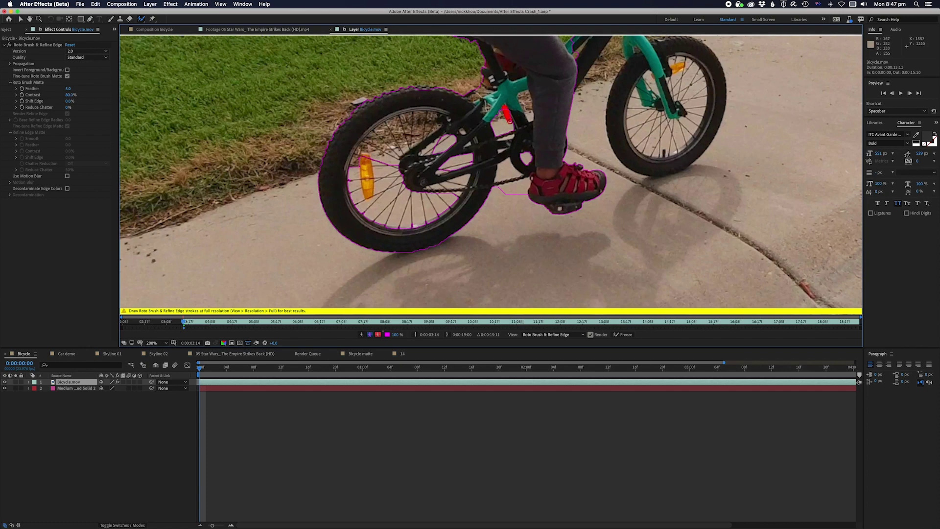
drag(509, 122, 507, 107)
Paint Roto Brush strokes over the bicycle's main frame, fork, front wheel and brake cable.
drag(512, 77, 471, 158)
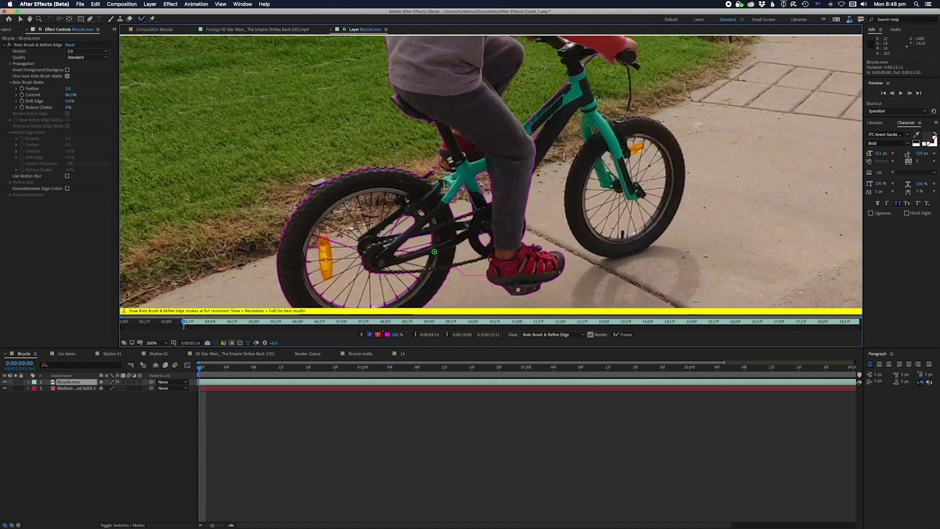
drag(537, 160, 578, 98)
drag(586, 99, 591, 115)
mouse_move(563, 145)
mouse_down()
mouse_move(555, 166)
mouse_move(574, 132)
mouse_up()
drag(622, 126, 651, 128)
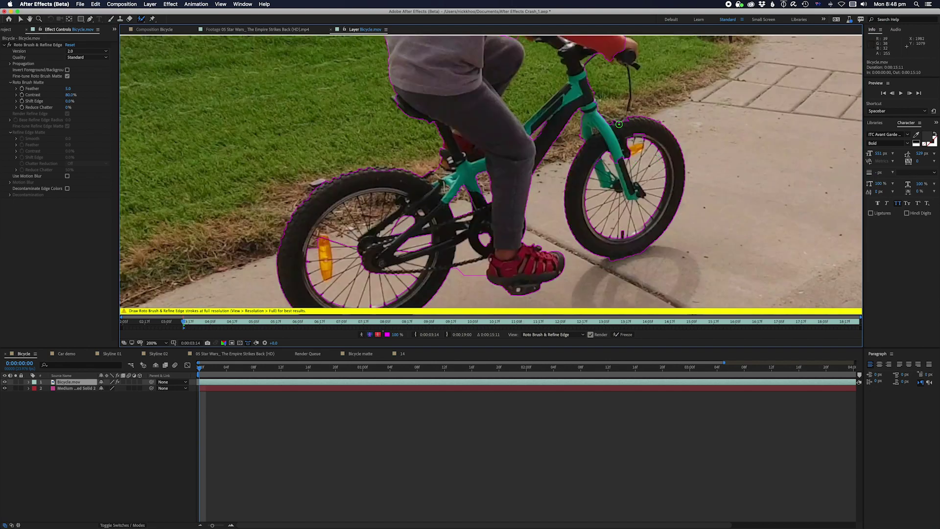
drag(621, 123, 623, 122)
Paint a background stroke in the gap beside the front brake cable, and refine the matte across the rear wheel's spokes.
key(Page_Down)
key(Page_Down)
key(Page_Down)
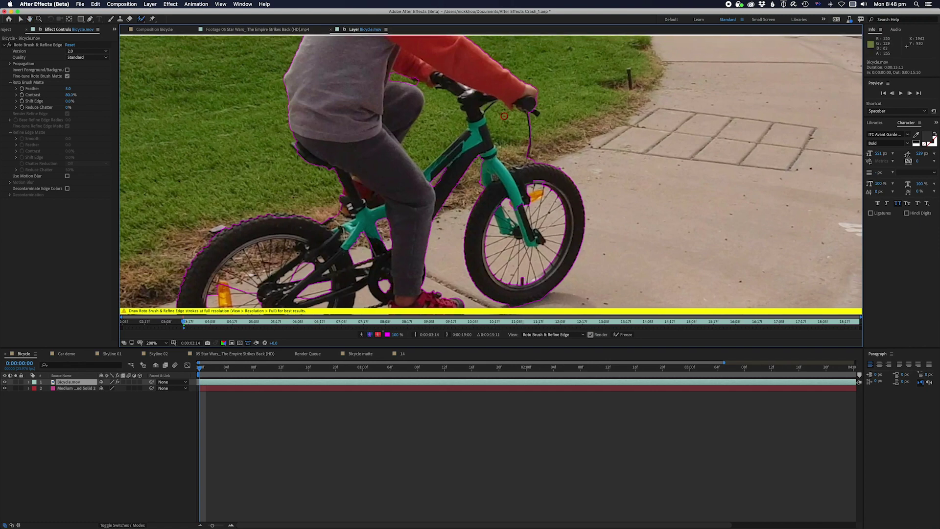
mouse_move(499, 138)
mouse_down()
mouse_move(513, 152)
mouse_move(507, 117)
mouse_up()
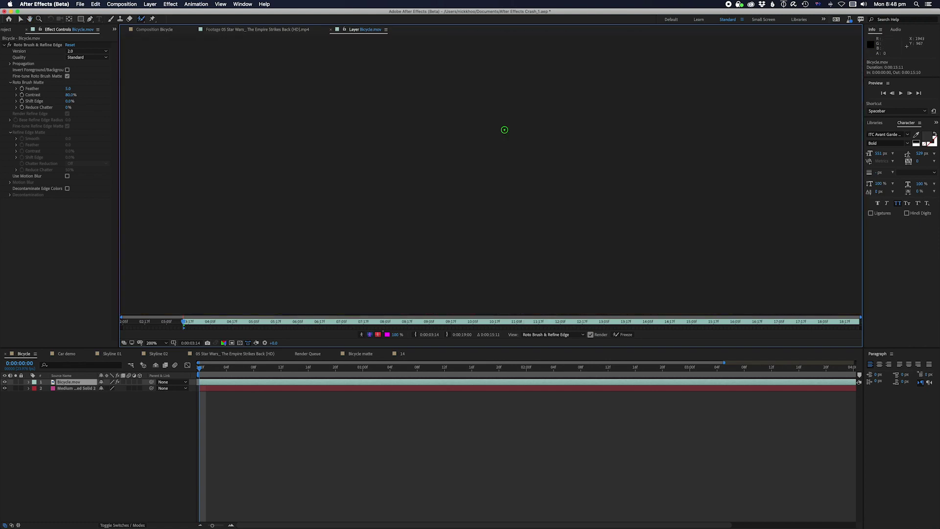
mouse_move(439, 103)
mouse_down()
mouse_move(417, 148)
mouse_move(436, 136)
mouse_move(449, 107)
mouse_move(442, 120)
mouse_move(456, 142)
mouse_move(486, 103)
mouse_move(476, 158)
mouse_move(532, 77)
mouse_up()
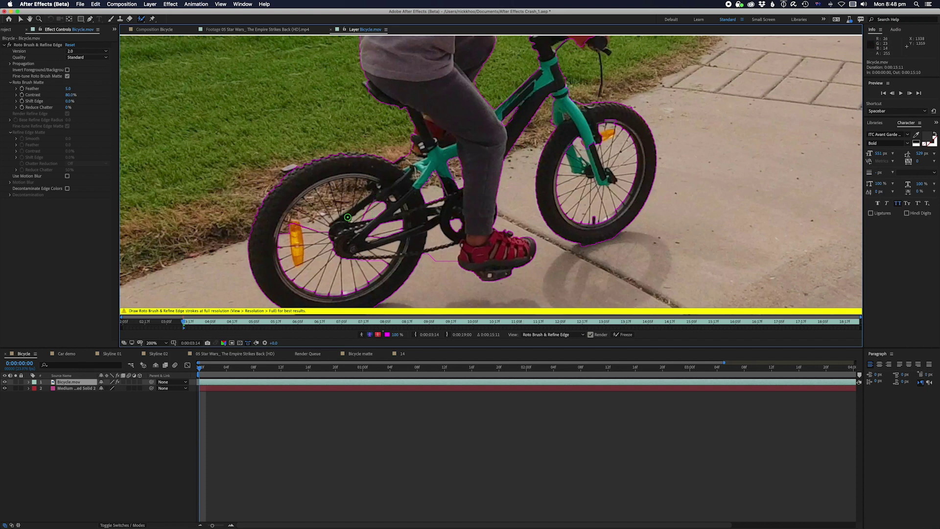
drag(307, 221, 353, 191)
Undo the background stroke beneath the front tyre, repaint it along the pavement, and restore the front wheel with foreground strokes.
drag(415, 214, 390, 145)
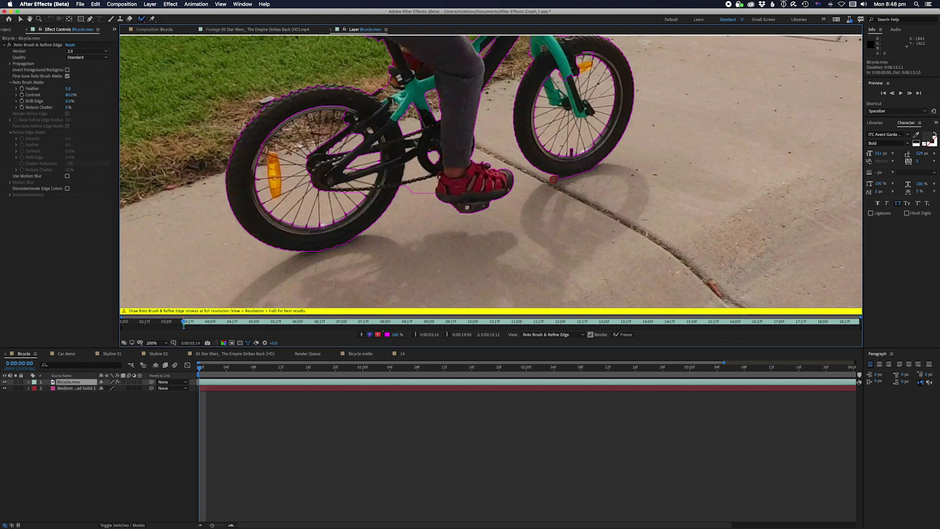
drag(577, 175, 597, 171)
key(super+z)
drag(558, 180, 596, 176)
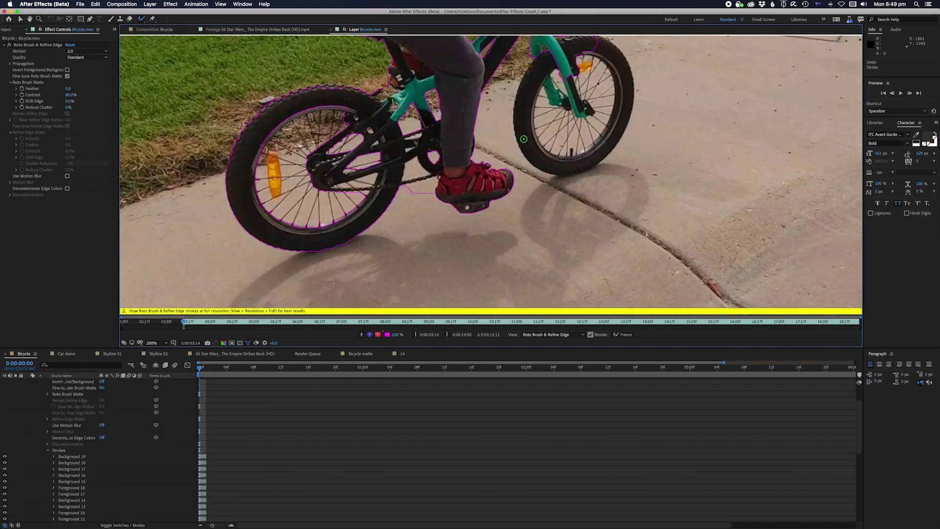
mouse_move(523, 139)
mouse_down()
mouse_move(549, 160)
mouse_move(586, 154)
mouse_move(567, 170)
mouse_move(585, 153)
mouse_up()
mouse_move(537, 108)
mouse_down()
mouse_move(471, 135)
mouse_move(485, 163)
mouse_move(511, 169)
mouse_up()
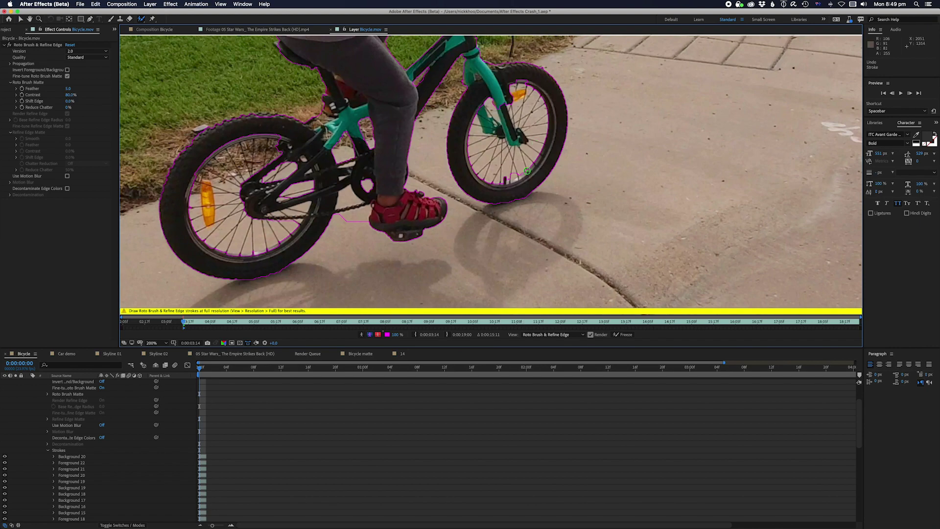
Refine the matte inside the front wheel with foreground and background Roto Brush strokes around the spokes, fork and orange reflector.
drag(514, 174, 542, 163)
drag(507, 115, 514, 146)
drag(490, 110, 513, 137)
drag(512, 80, 524, 81)
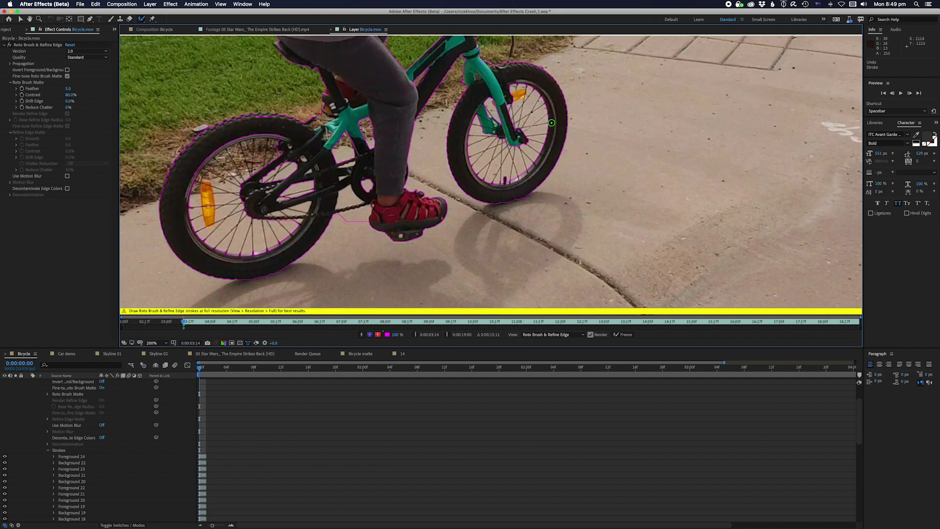
Paint background Roto Brush strokes above and below the chain, between the rear wheel and the child's shoe.
mouse_move(495, 210)
mouse_down()
mouse_move(602, 179)
mouse_move(600, 196)
mouse_up()
mouse_move(446, 206)
mouse_down()
mouse_move(473, 195)
mouse_move(455, 184)
mouse_move(466, 197)
mouse_up()
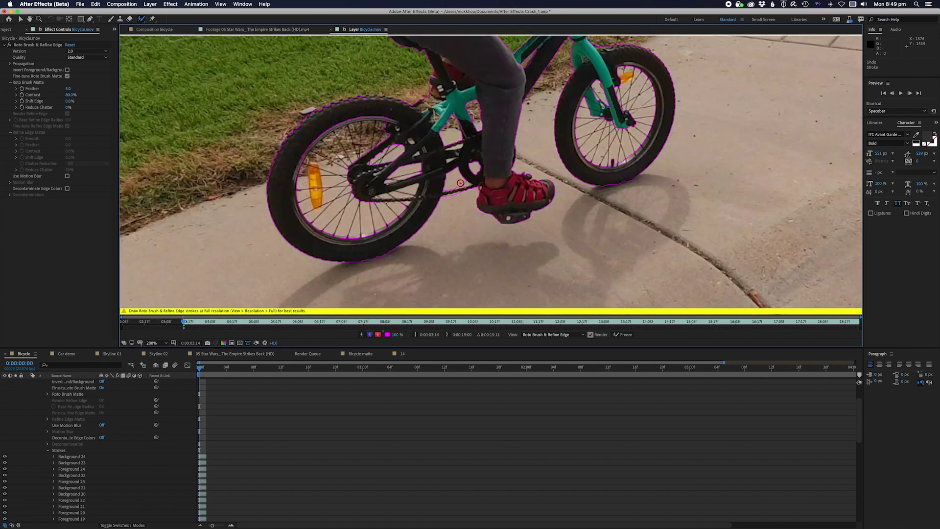
alt+click(462, 183)
drag(450, 199, 469, 194)
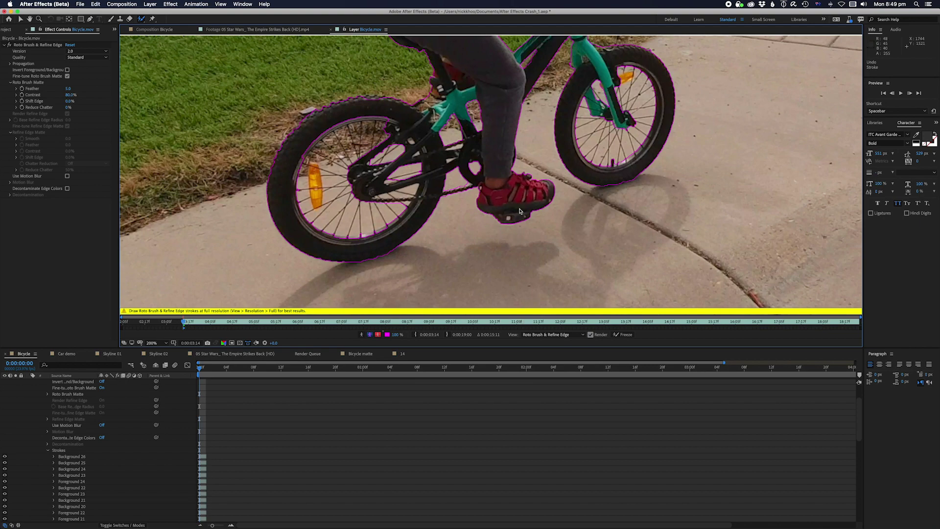
Refine the matte inside the rear wheel with foreground and background strokes around the orange reflector and upper spokes.
mouse_move(521, 212)
mouse_down()
mouse_move(472, 277)
mouse_move(545, 266)
mouse_move(579, 250)
mouse_move(575, 236)
mouse_up()
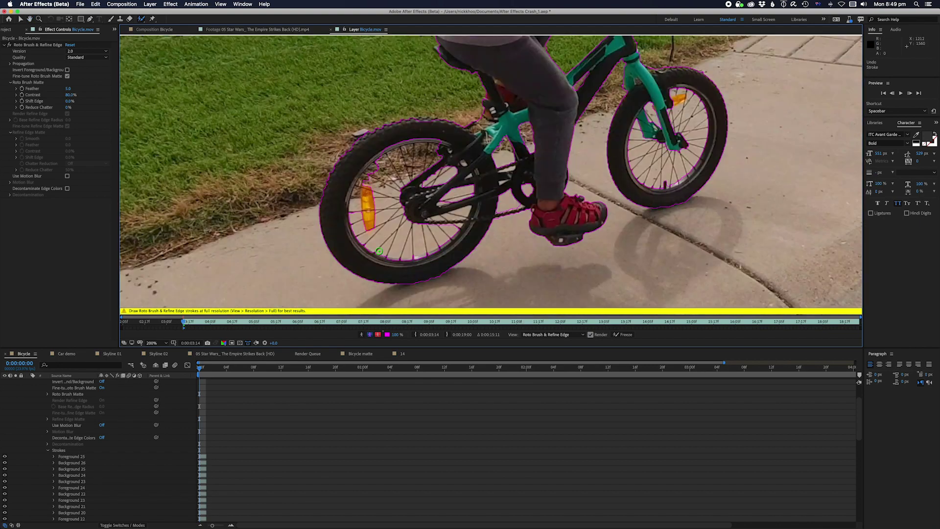
mouse_move(377, 168)
mouse_down()
mouse_move(363, 185)
mouse_move(359, 234)
mouse_up()
mouse_move(353, 179)
mouse_down()
mouse_move(400, 142)
mouse_move(441, 139)
mouse_move(381, 165)
mouse_up()
mouse_move(431, 149)
mouse_down()
mouse_move(439, 172)
mouse_move(421, 192)
mouse_up()
Paint a foreground stroke over the rear end of the bicycle's saddle beneath the child's shirt.
drag(517, 143, 455, 221)
scroll(455, 220, down, 5)
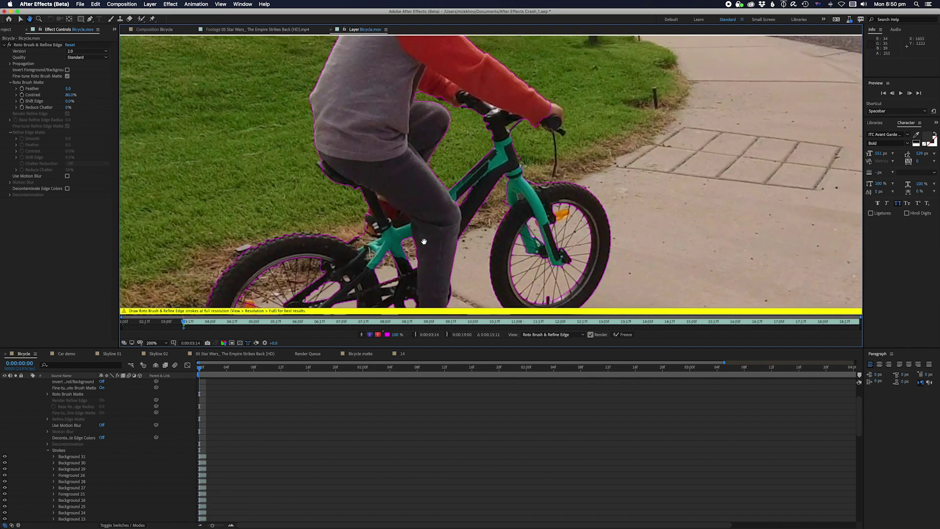
scroll(527, 193, up, 3)
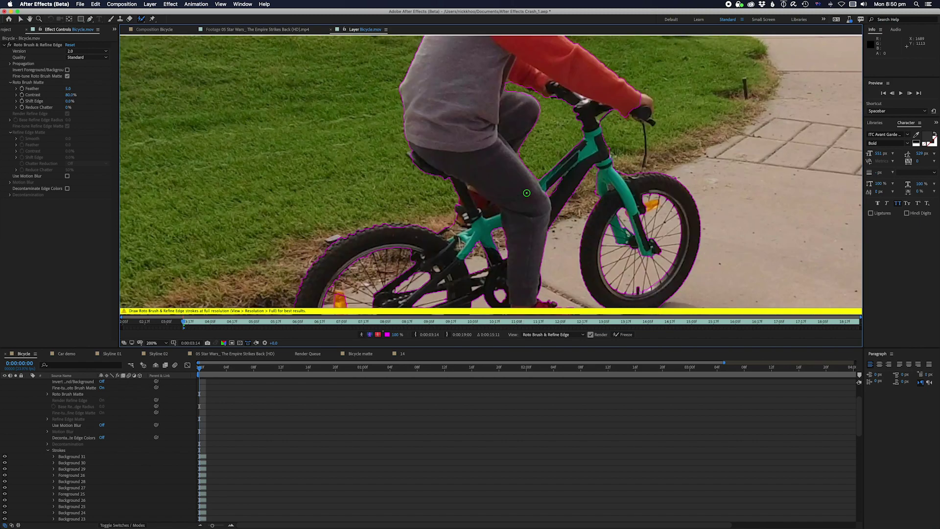
drag(418, 159, 409, 153)
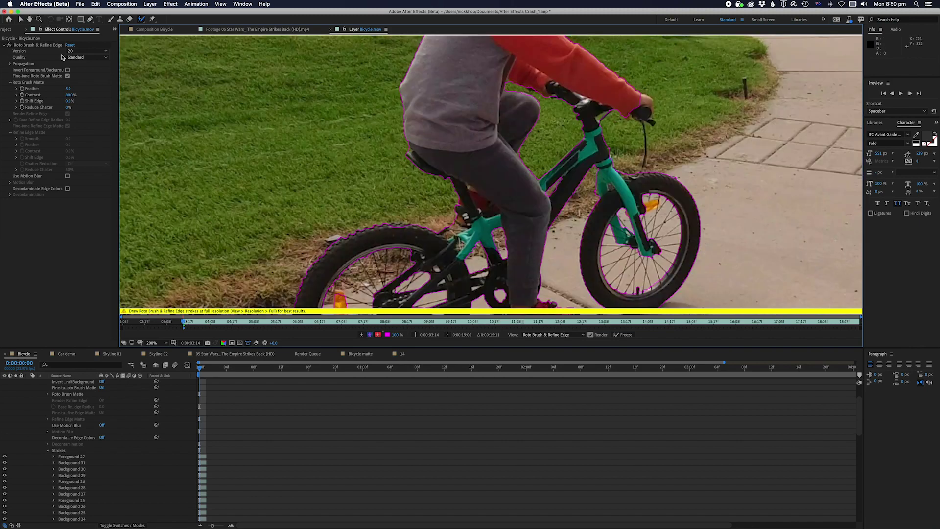
Set the Roto Brush quality to Best and advance the clip by one frame.
click(78, 57)
click(82, 71)
drag(409, 191, 419, 107)
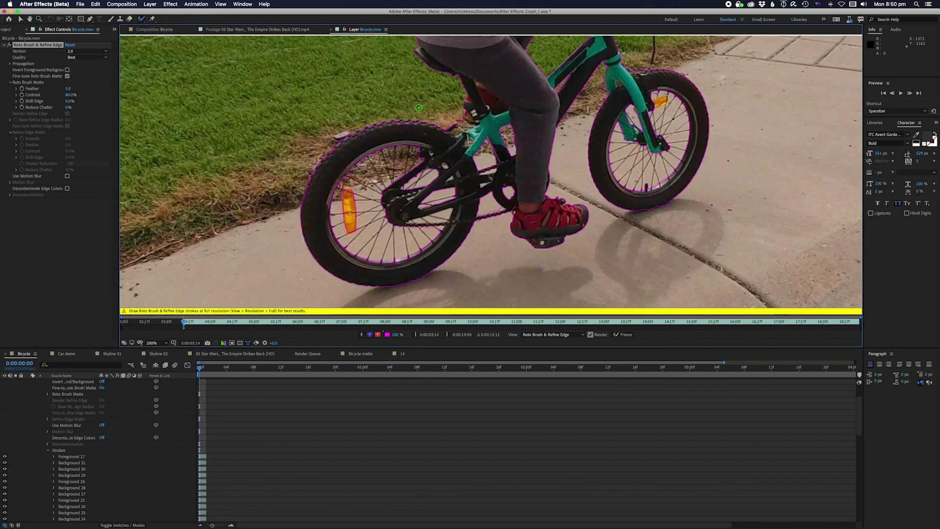
key(Page_Down)
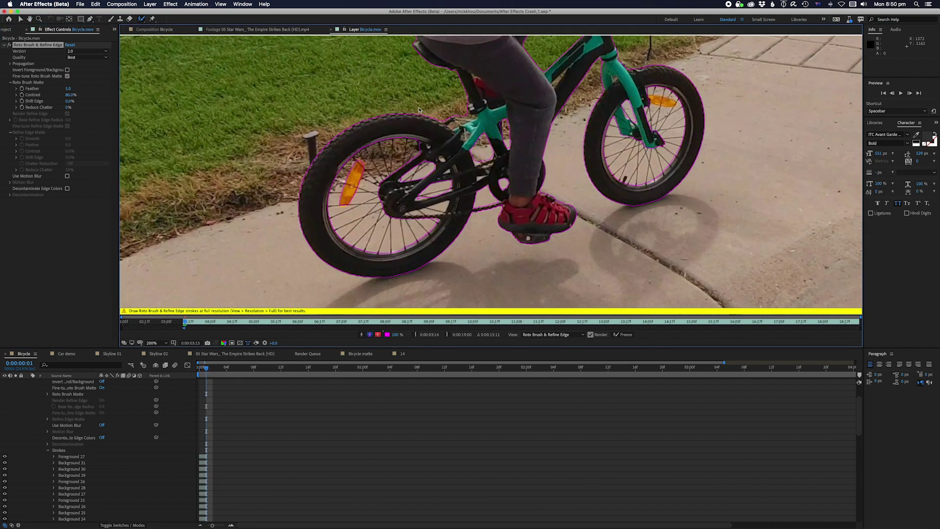
On the second frame, paint background strokes behind the child's helmet and neck to tighten the matte edge.
scroll(419, 109, down, 1)
drag(521, 166, 581, 190)
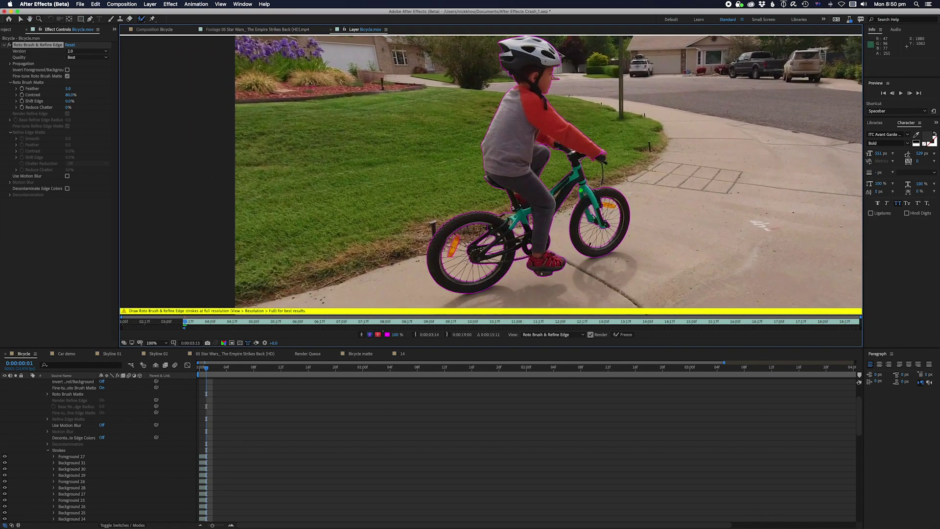
scroll(558, 102, up, 1)
drag(509, 84, 478, 210)
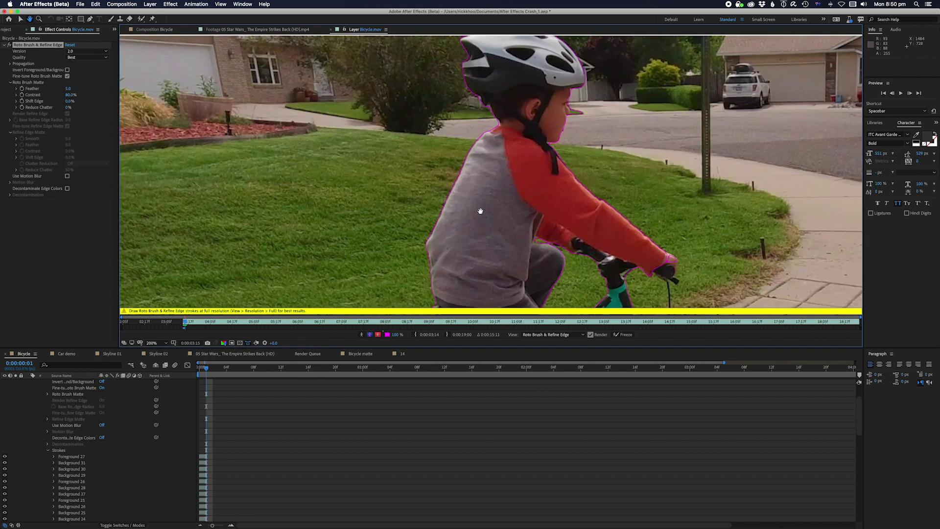
scroll(467, 147, up, 1)
drag(467, 147, 430, 255)
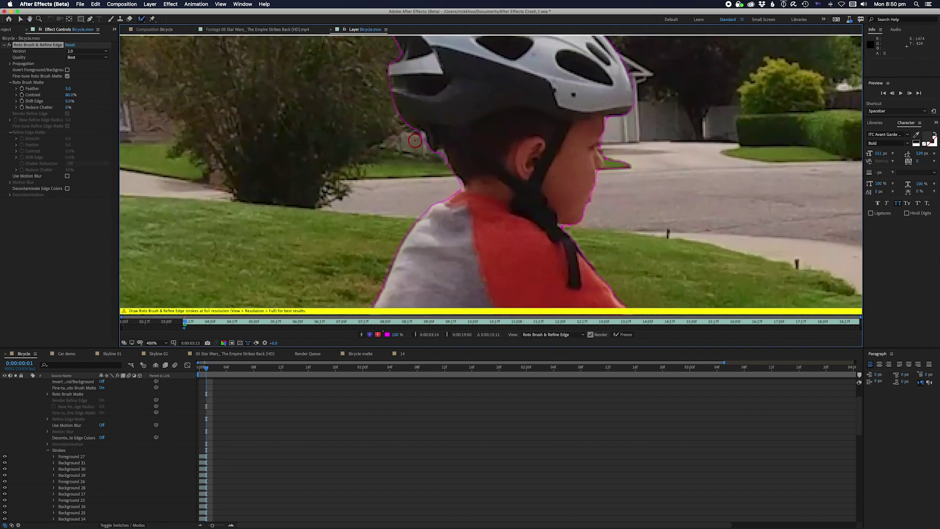
drag(419, 141, 436, 153)
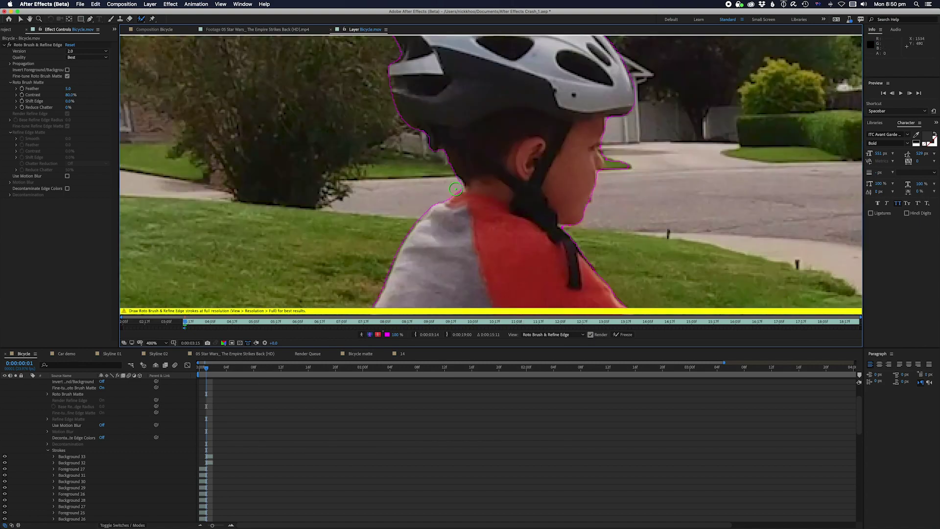
drag(455, 186, 454, 184)
scroll(492, 218, down, 2)
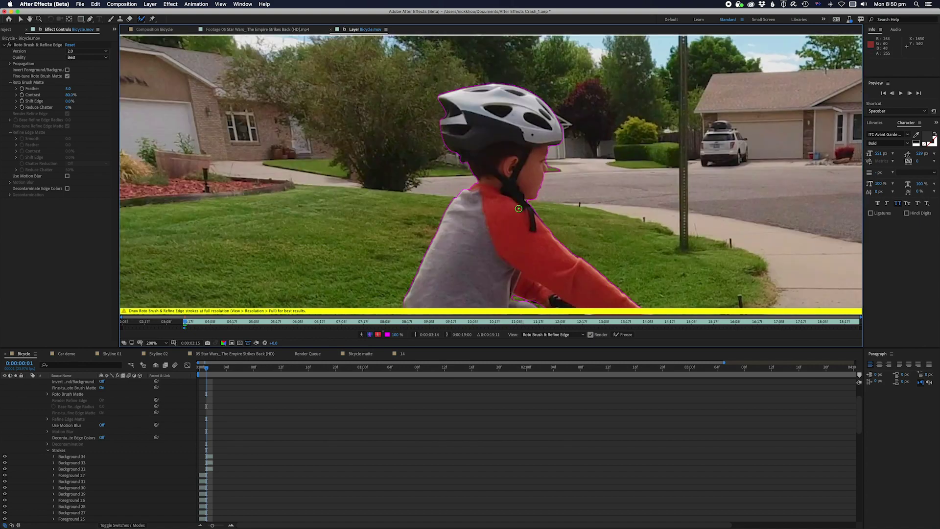
Preview the propagation up to 0:00:00:23 and paint a foreground stroke over the bicycle's main frame there.
scroll(536, 228, down, 3)
scroll(535, 228, down, 1)
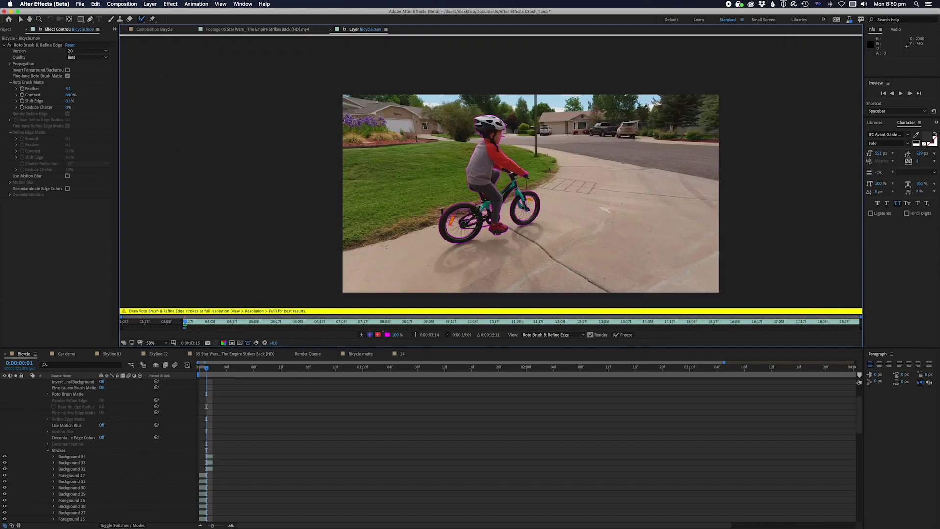
key(space)
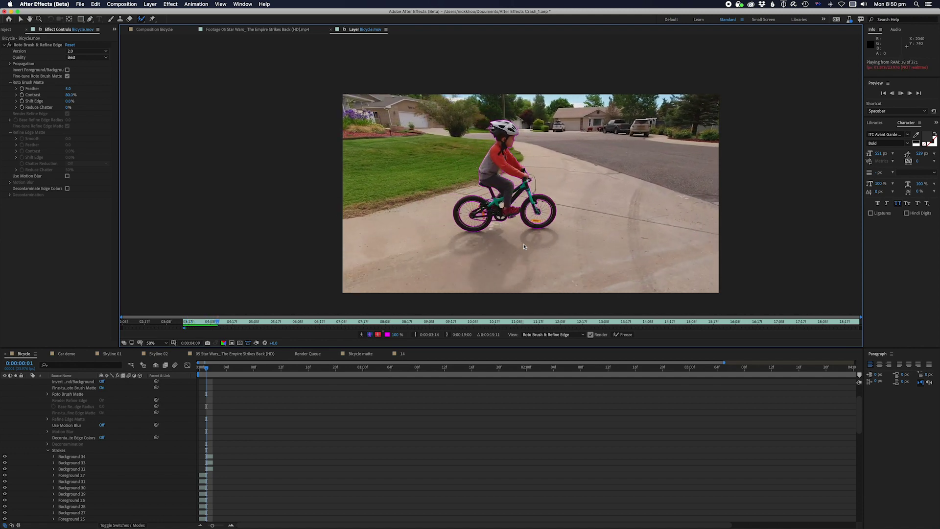
key(space)
scroll(465, 143, up, 4)
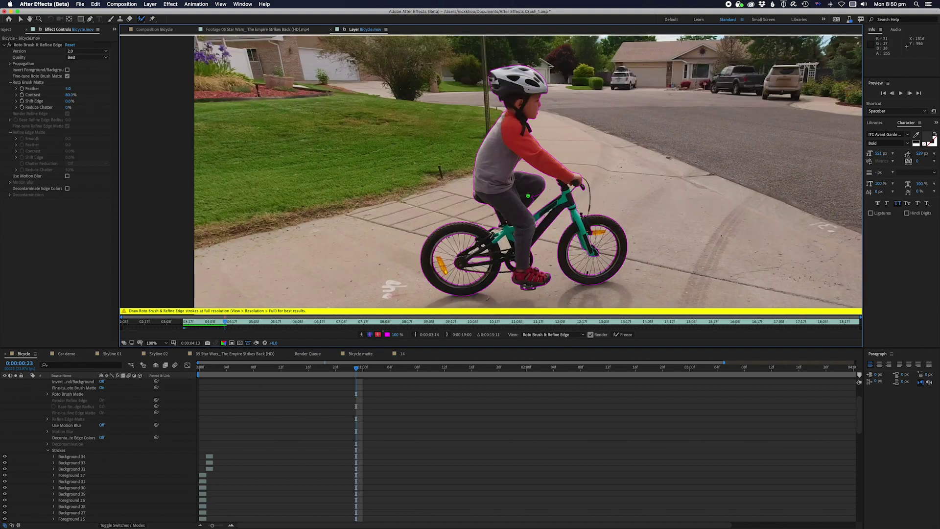
drag(465, 144, 471, 122)
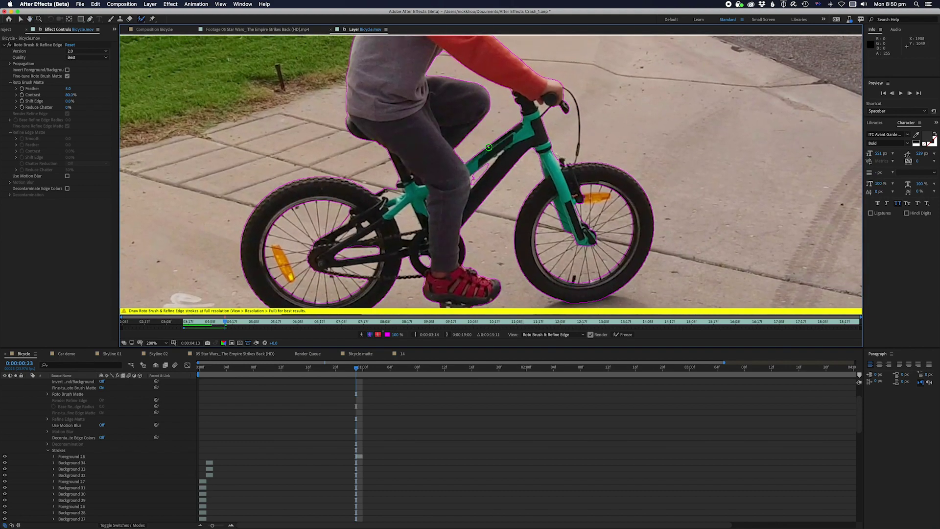
Step back through the frames to 0:00:00:18 and correct the matte around the bicycle frame with foreground and background strokes.
key(Page_Up)
key(Page_Up)
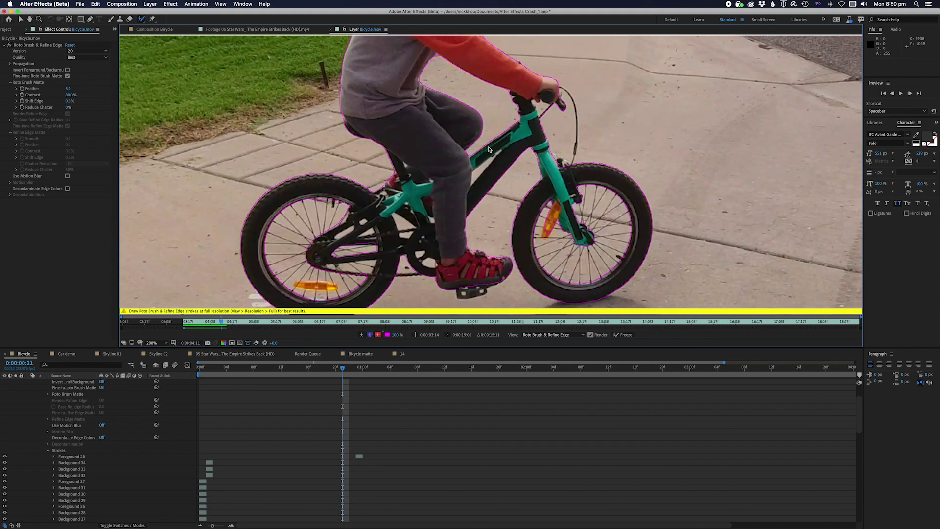
key(Page_Up)
key(Page_Up)
key(Page_Up)
key(Page_Up)
key(Page_Up)
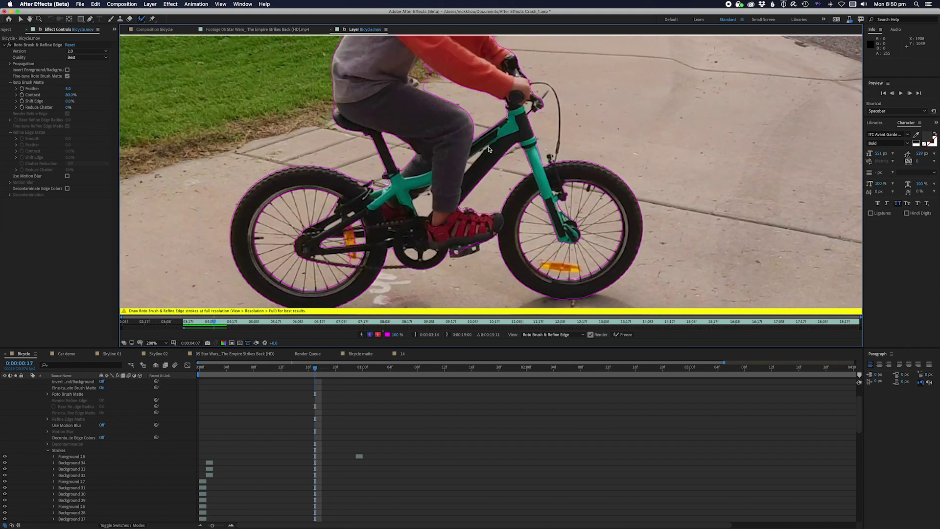
key(Page_Up)
key(Page_Down)
key(Page_Down)
key(Page_Down)
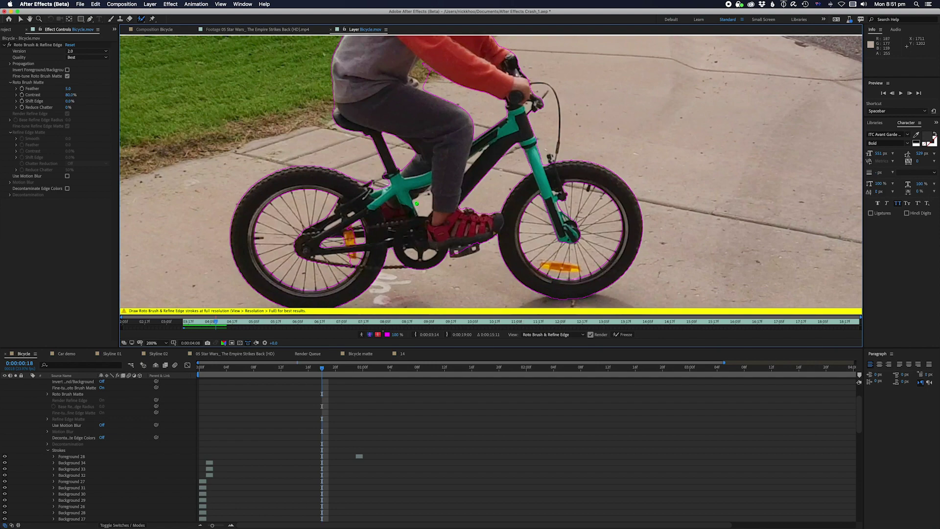
drag(417, 204, 422, 207)
mouse_move(422, 206)
mouse_down()
mouse_move(469, 163)
mouse_move(511, 156)
mouse_up()
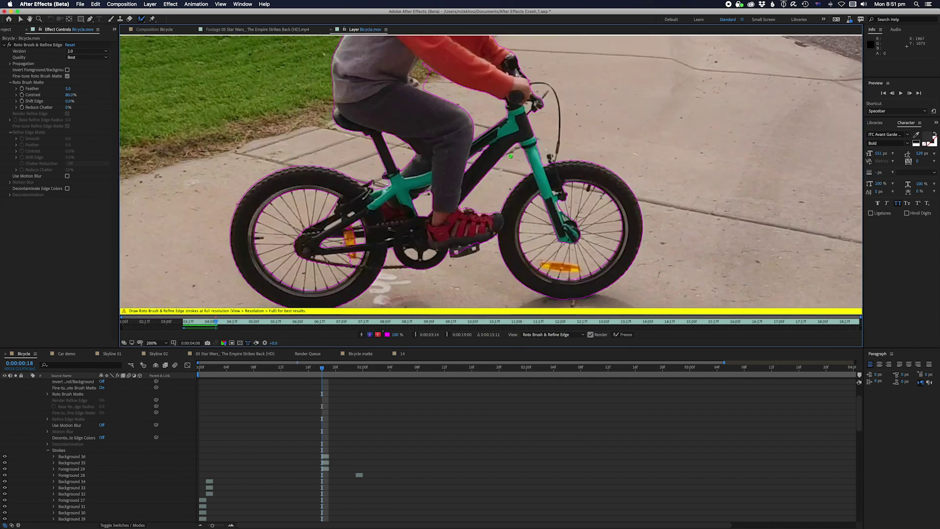
Play the Roto Brush propagation onward from 0:00:00:18 to 0:00:02:10, reviewing the matte over the whole child and bicycle.
key(space)
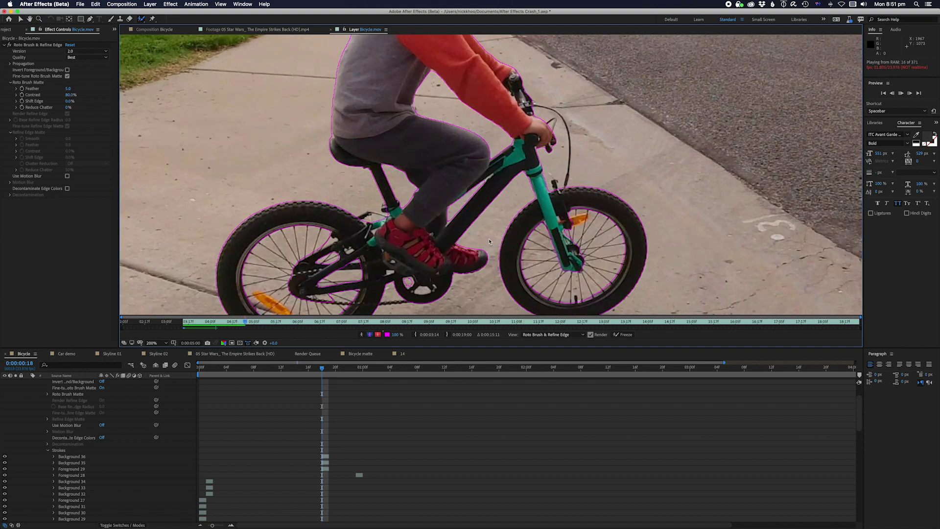
key(space)
scroll(489, 239, down, 2)
mouse_move(518, 199)
mouse_down()
mouse_move(429, 219)
mouse_move(475, 220)
mouse_up()
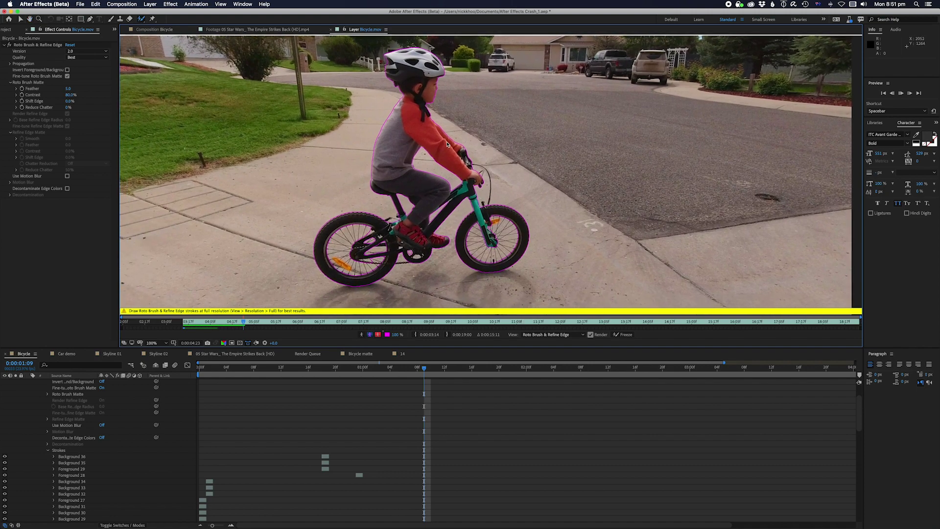
key(space)
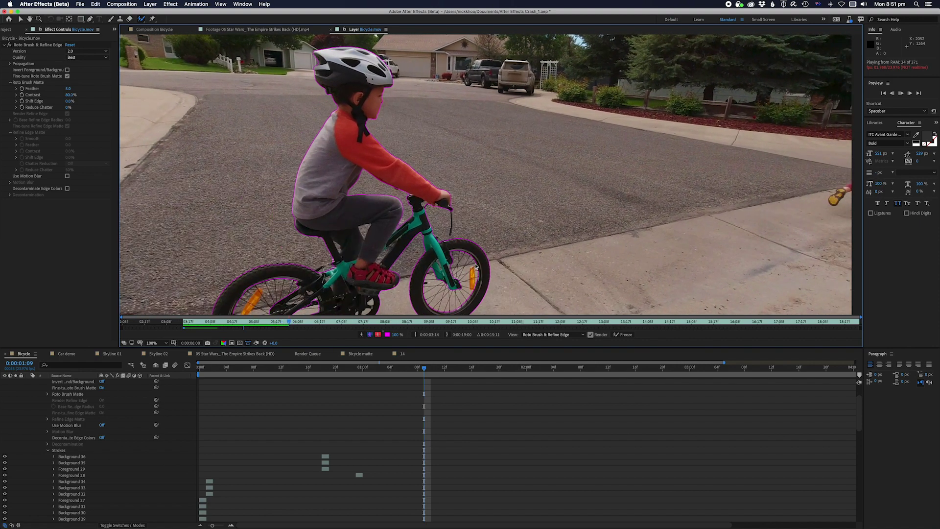
key(space)
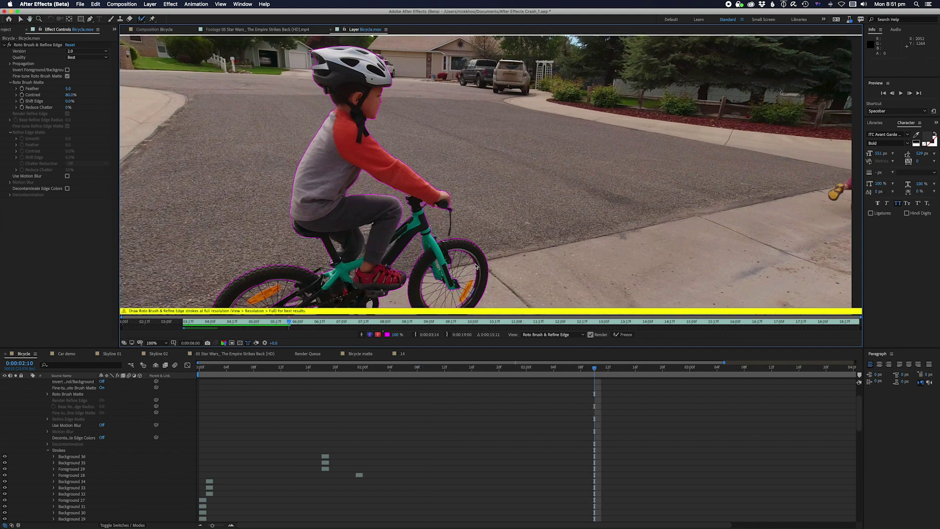
Step backward and forward through the frames before 0:00:02:10 to examine where the bicycle's matte starts to drift.
key(Page_Up)
key(Page_Up)
key(Page_Up)
key(Page_Up)
key(Page_Up)
key(Page_Up)
key(Page_Up)
key(Page_Up)
key(Page_Up)
key(Page_Up)
key(Page_Up)
key(Page_Up)
key(Page_Up)
key(Page_Down)
key(Page_Down)
key(Page_Down)
key(Page_Down)
key(Page_Down)
key(Page_Down)
key(Page_Down)
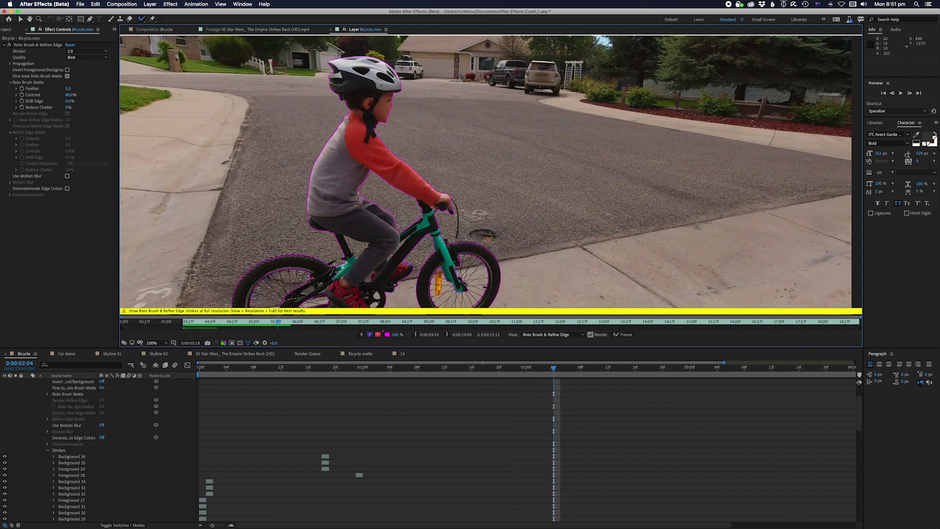
key(Page_Up)
key(Page_Up)
key(Page_Up)
key(Page_Up)
key(Page_Up)
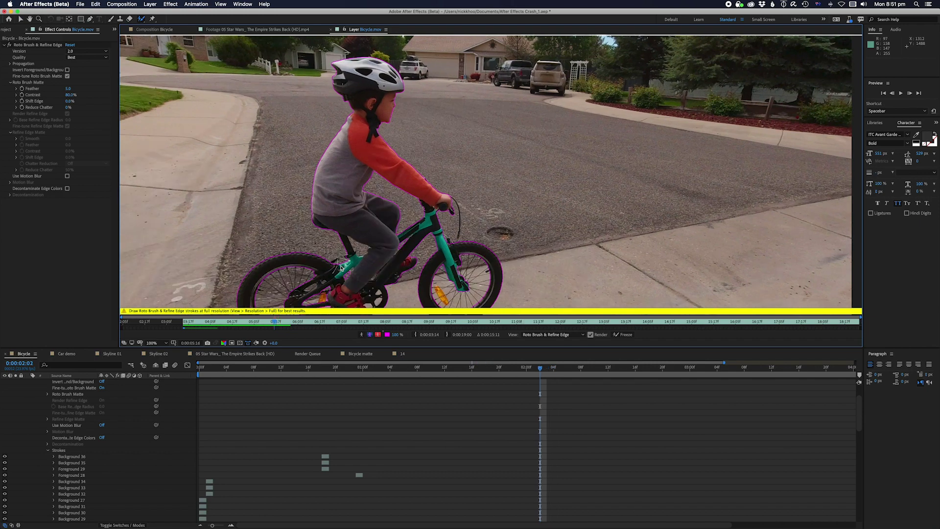
At 0:00:01:23, paint foreground and background strokes around the gap between the seat post, the child's leg and the green frame.
key(Page_Up)
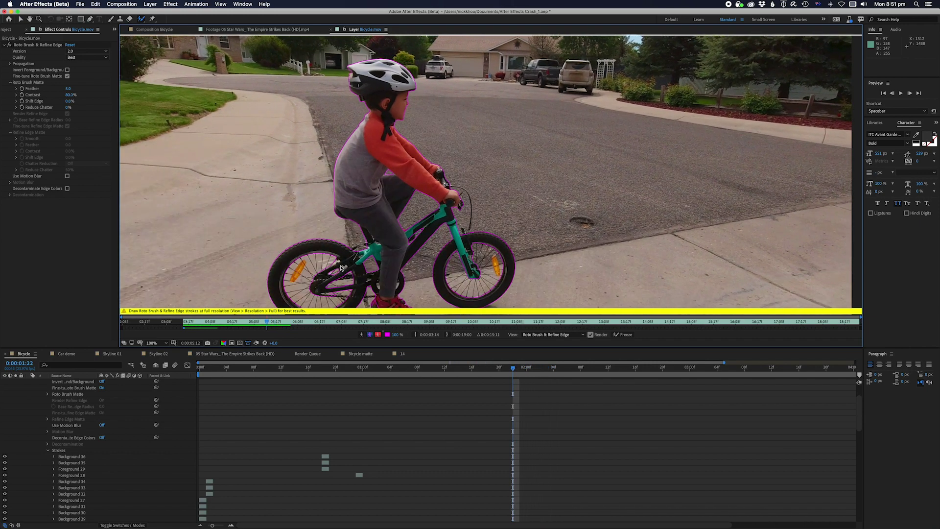
key(Page_Down)
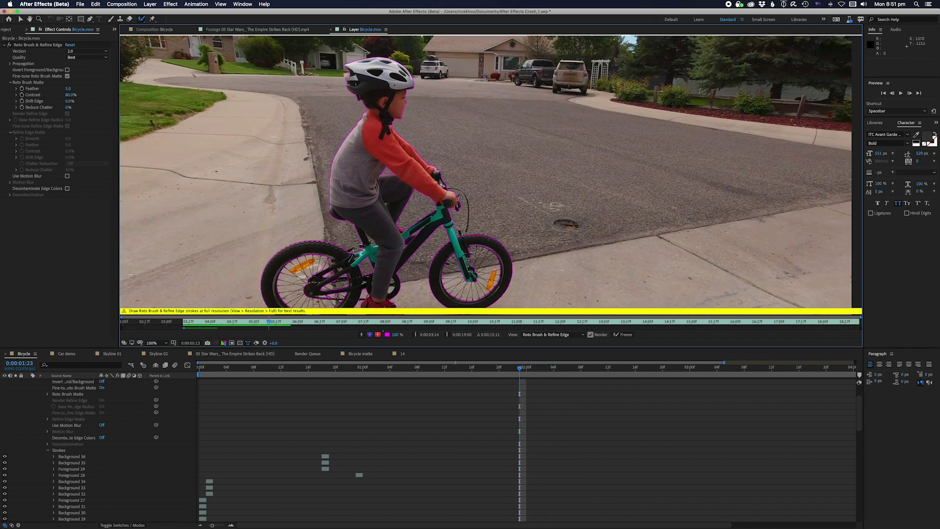
scroll(388, 194, up, 3)
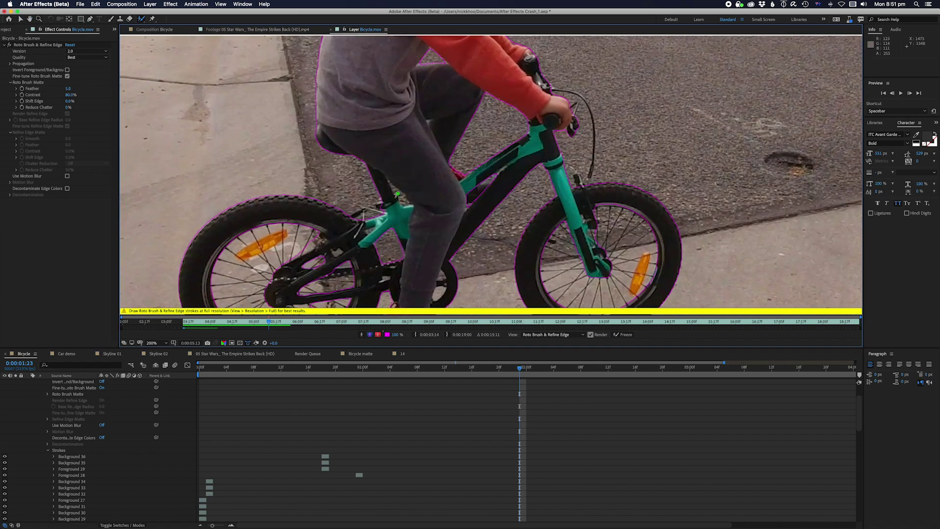
drag(399, 193, 406, 201)
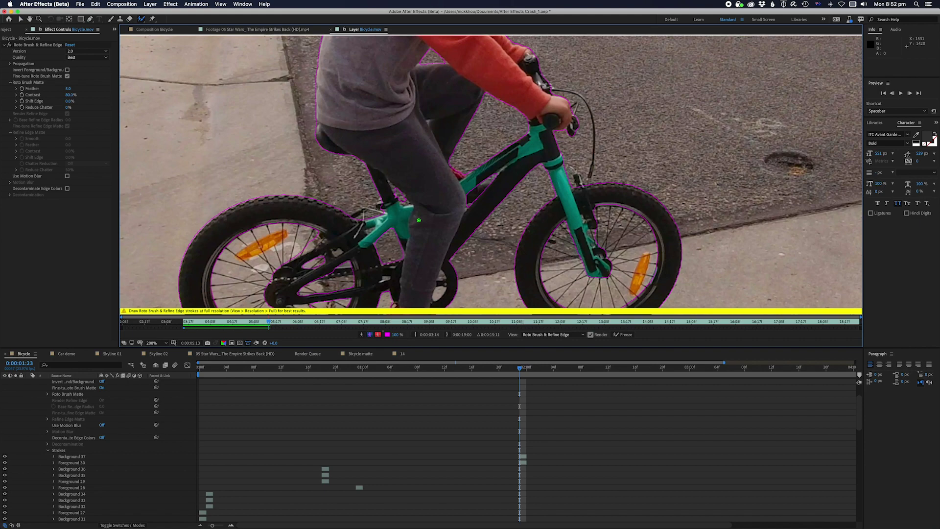
drag(407, 202, 423, 214)
Step forward frame by frame from 0:00:01:23 to 0:00:02:03, checking the matte around the child and bicycle.
key(Page_Down)
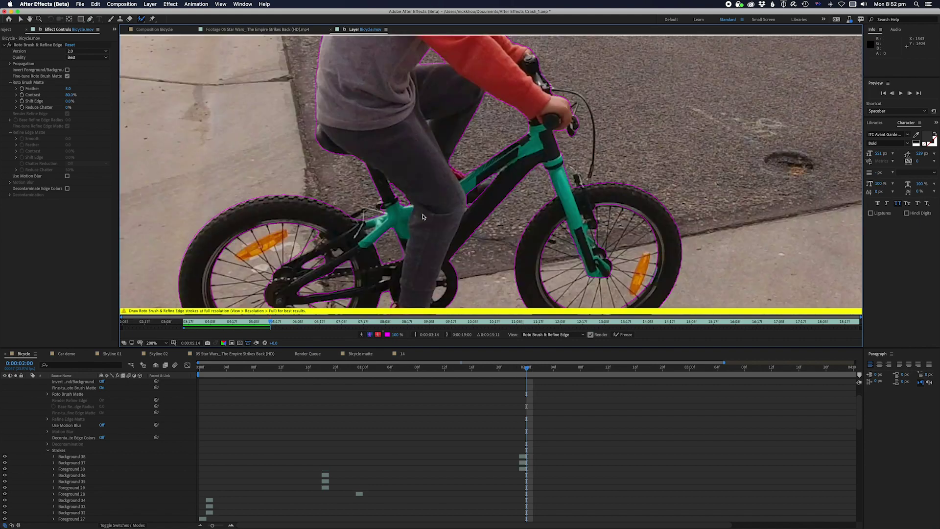
key(Page_Down)
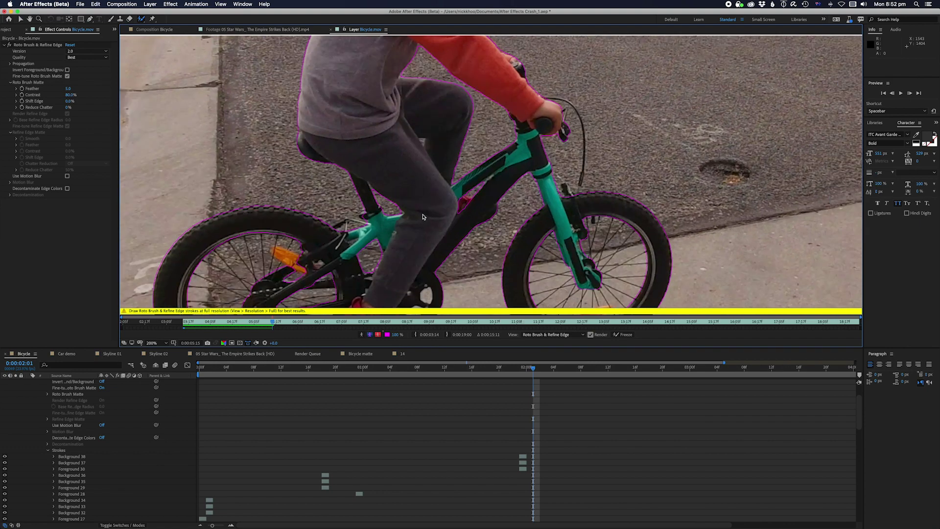
key(Page_Down)
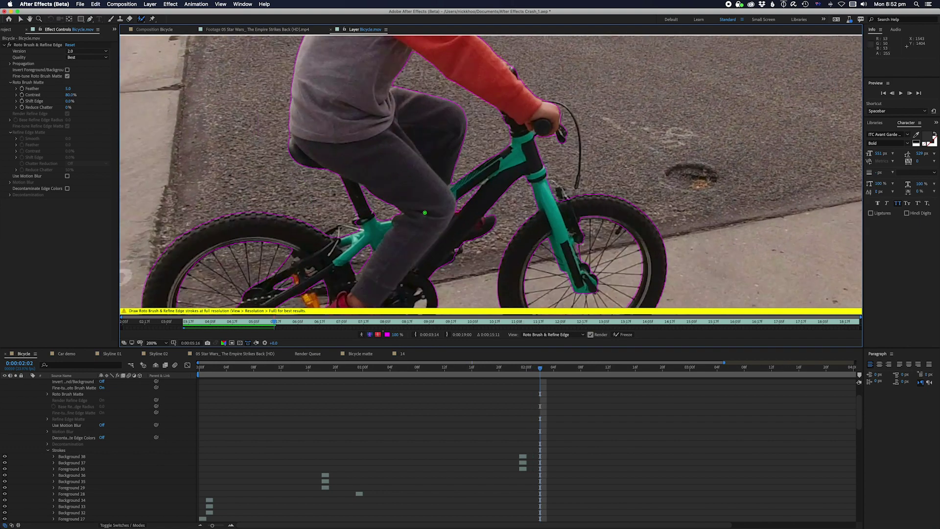
key(comma)
key(Page_Down)
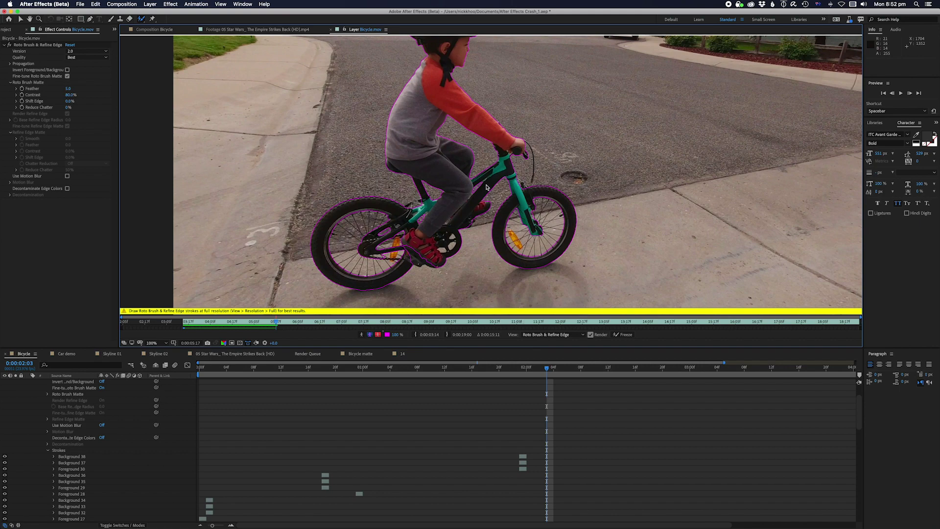
Step back through the frames from 0:00:02:03 to 0:00:01:14, examining the matte around the bicycle and the child's shoes.
key(Page_Up)
key(Page_Up)
key(Page_Up)
key(Page_Up)
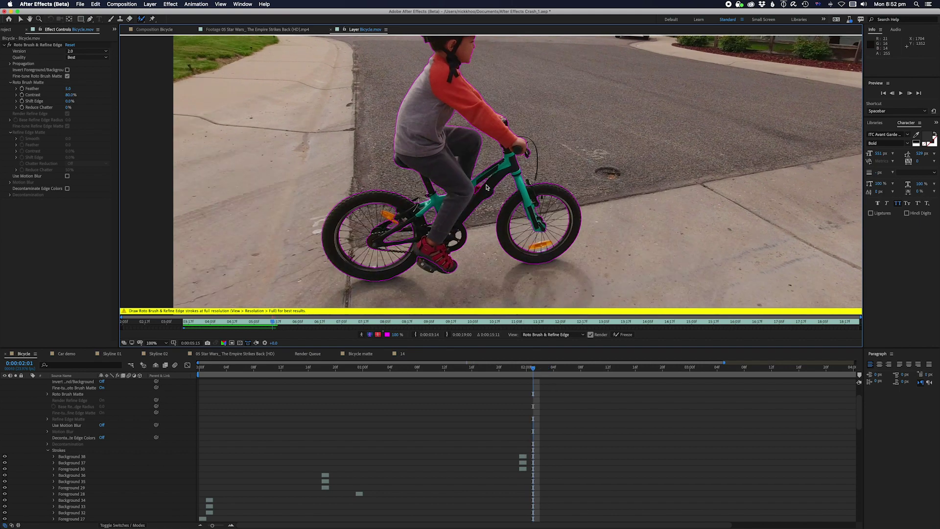
key(Page_Up)
key(Page_Up)
key(Page_Up)
key(Page_Up)
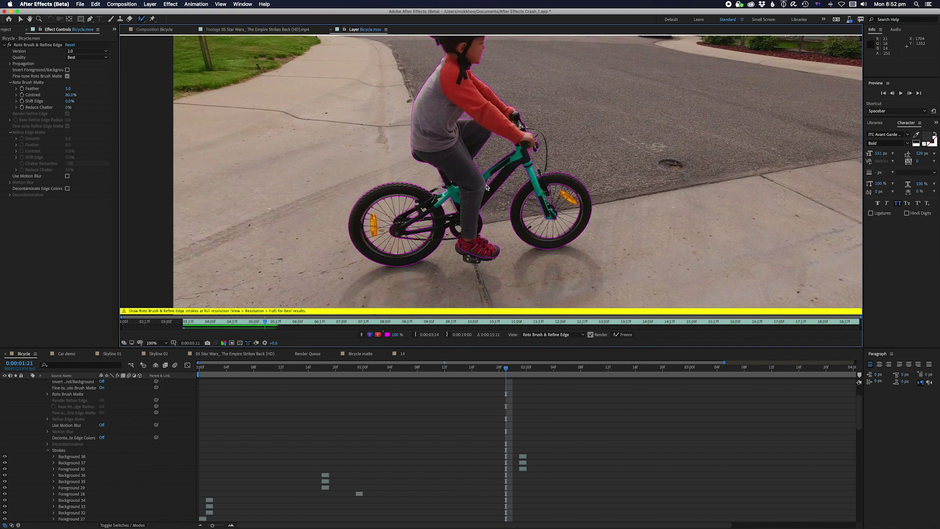
key(Page_Up)
key(Page_Up)
key(Page_Up)
key(Page_Up)
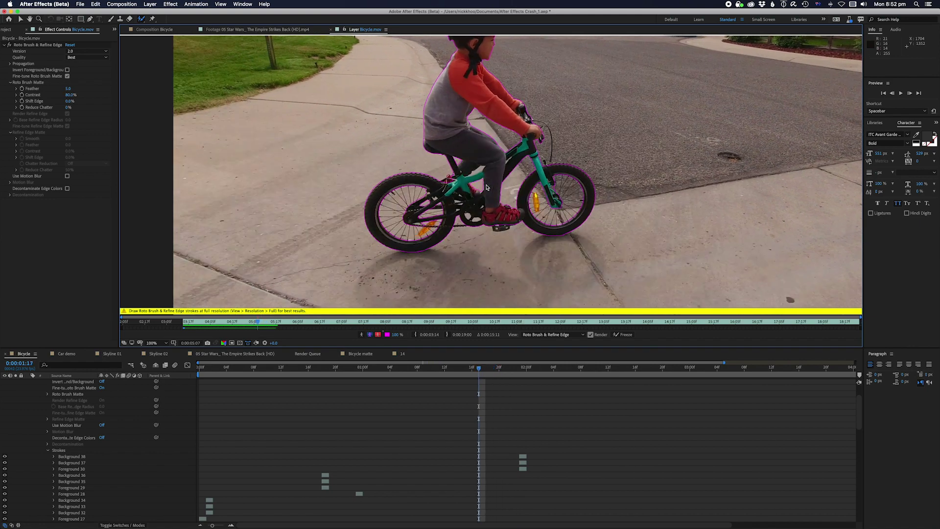
key(Page_Up)
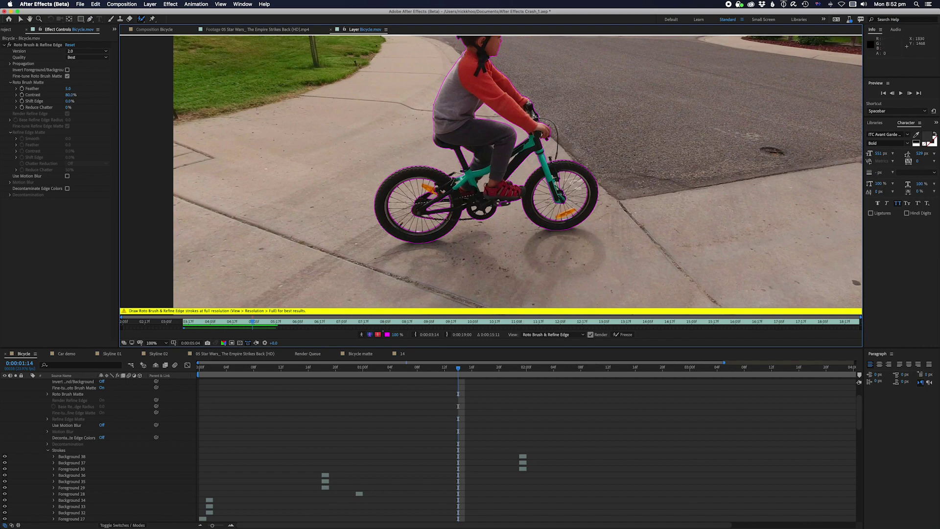
Correct the bicycle's matte with foreground and background strokes at 0:00:01:14 and a foreground stroke at 0:00:01:16.
key(period)
drag(509, 230, 519, 269)
key(Page_Down)
key(Page_Down)
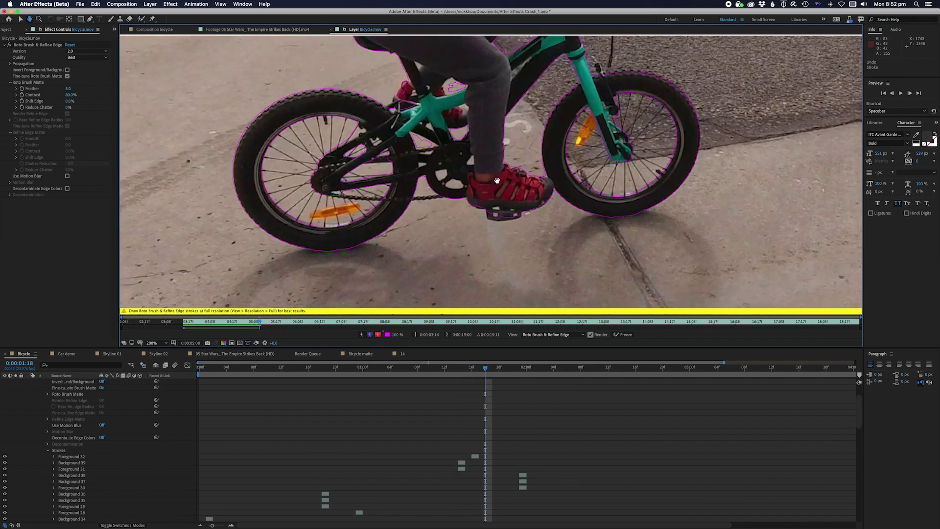
At 0:00:01:18, paint foreground and background strokes around the child's front shoe and the pedal beneath it.
key(Page_Down)
key(Page_Down)
drag(510, 225, 514, 228)
key(comma)
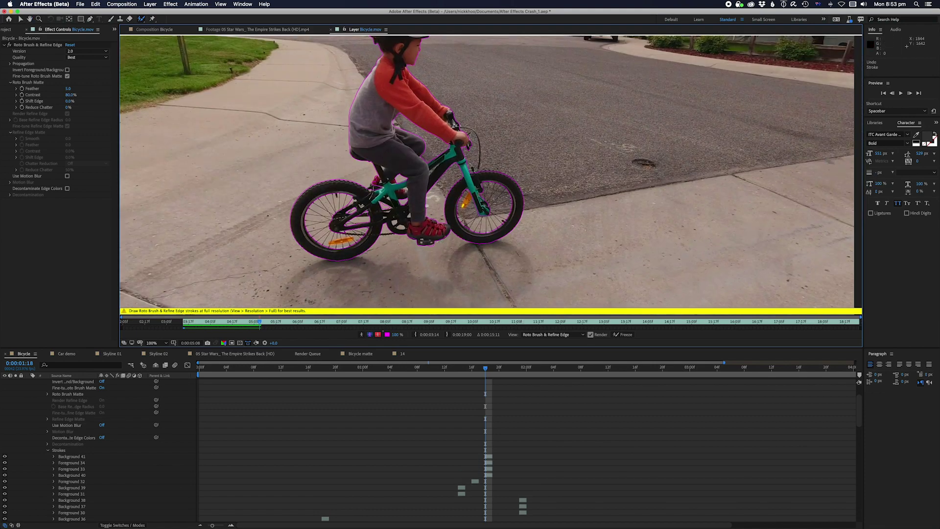
Advance to 0:00:01:19 and add foreground strokes to restore the missing parts of the matte.
key(Page_Down)
key(period)
drag(465, 150, 472, 156)
key(comma)
drag(471, 154, 488, 141)
Refine the matte at 0:00:01:20 with foreground and background strokes, and advance to 0:00:01:21.
key(Page_Down)
key(period)
drag(485, 142, 492, 142)
drag(490, 141, 494, 143)
key(comma)
key(Page_Down)
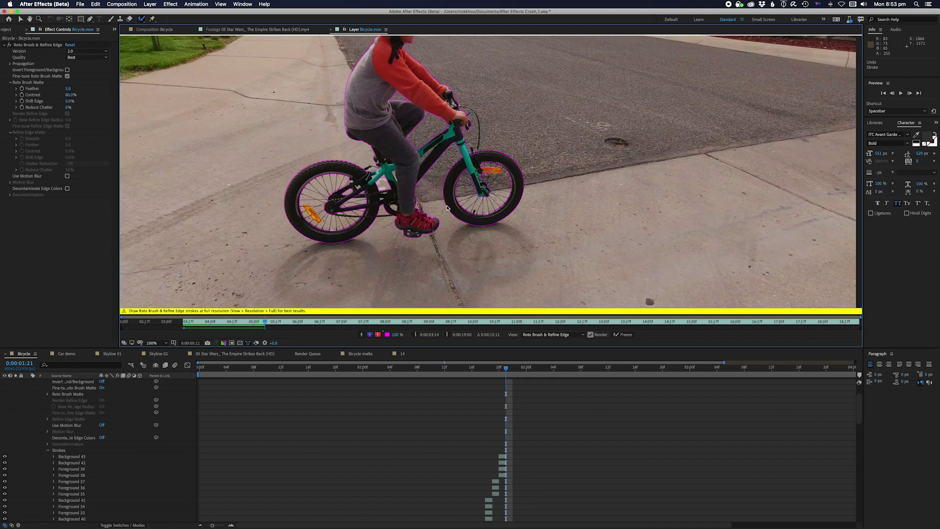
At 0:00:01:21, correct the matte near the child's shoe and pedal with foreground strokes and a background stroke.
key(period)
drag(456, 206, 460, 208)
drag(457, 207, 464, 212)
key(comma)
drag(463, 211, 438, 196)
Move on to 0:00:01:22 and clean up the matte around the shoe and pedal with foreground and background strokes.
key(Page_Down)
key(period)
drag(430, 181, 438, 197)
Play the updated Roto Brush propagation through to 0:00:02:10 to review the corrected matte.
key(space)
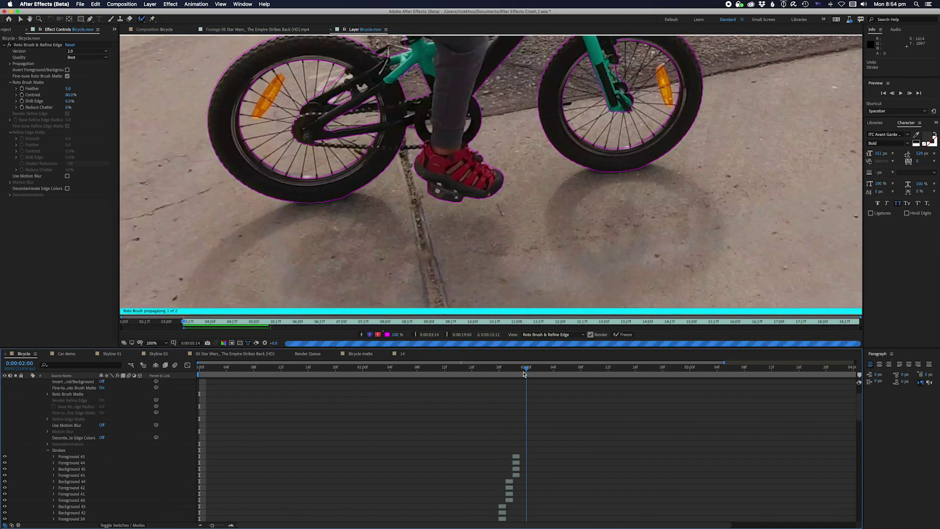
key(comma)
key(space)
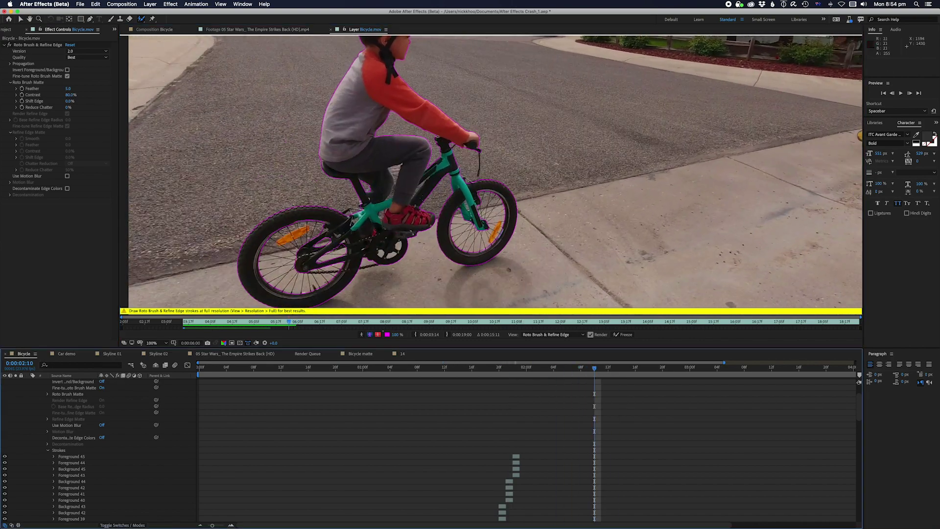
At 0:00:02:10, paint background strokes to remove the pavement showing in the gaps between the child's legs and the bicycle frame.
key(period)
drag(225, 172, 186, 177)
drag(166, 215, 205, 230)
drag(215, 206, 231, 216)
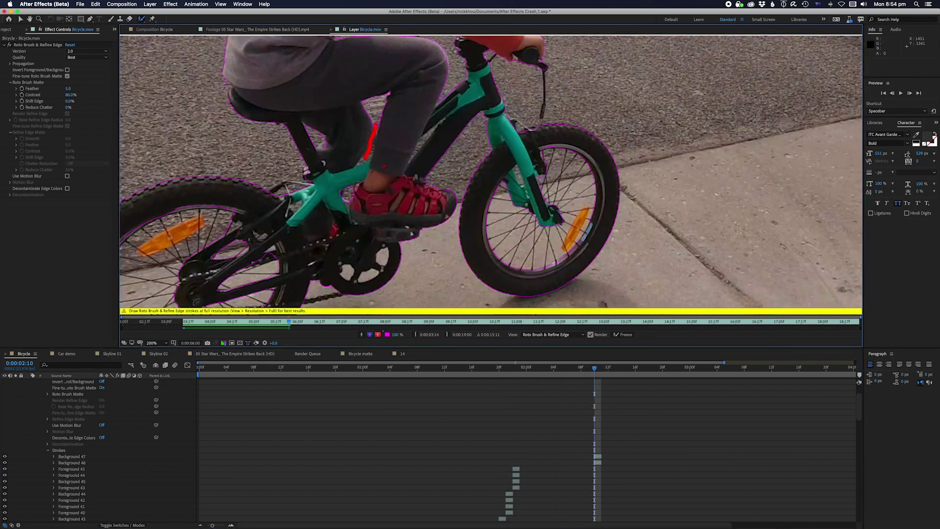
key(comma)
Step forward through the frames after 0:00:02:10, checking how the matte propagates around the child and bicycle.
key(Page_Down)
key(Page_Down)
key(Page_Down)
key(Page_Down)
key(Page_Down)
key(Page_Down)
key(Page_Down)
key(Page_Down)
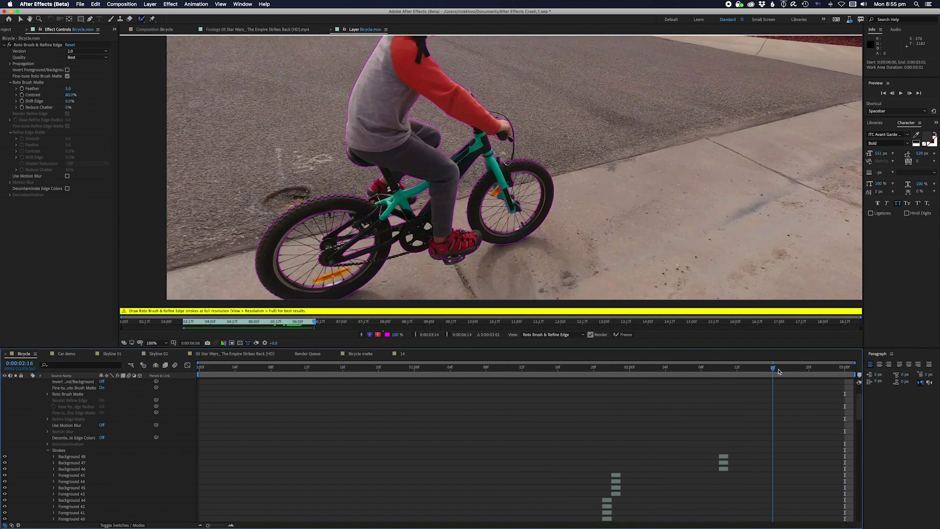
Correct the bicycle's matte with foreground and background strokes at 0:00:02:15 and foreground strokes at 0:00:02:16.
scroll(549, 294, up, 1)
drag(637, 196, 563, 186)
drag(490, 220, 441, 211)
drag(343, 137, 377, 157)
drag(465, 166, 437, 181)
key(Page_Down)
drag(306, 167, 324, 177)
drag(301, 164, 337, 185)
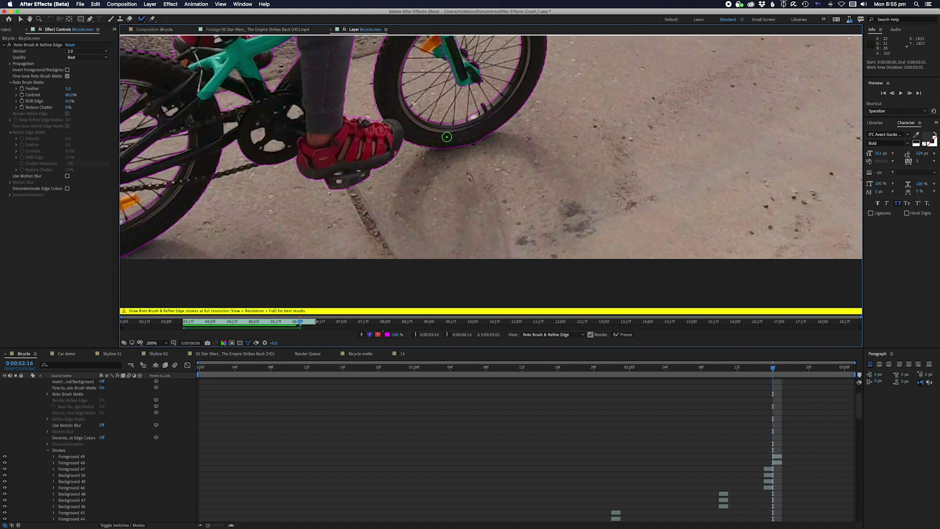
Show the Bicycle composition from its first frame, collapse the Bicycle.mov layer's properties and preview the cutout over the pink solid.
scroll(318, 176, down, 2)
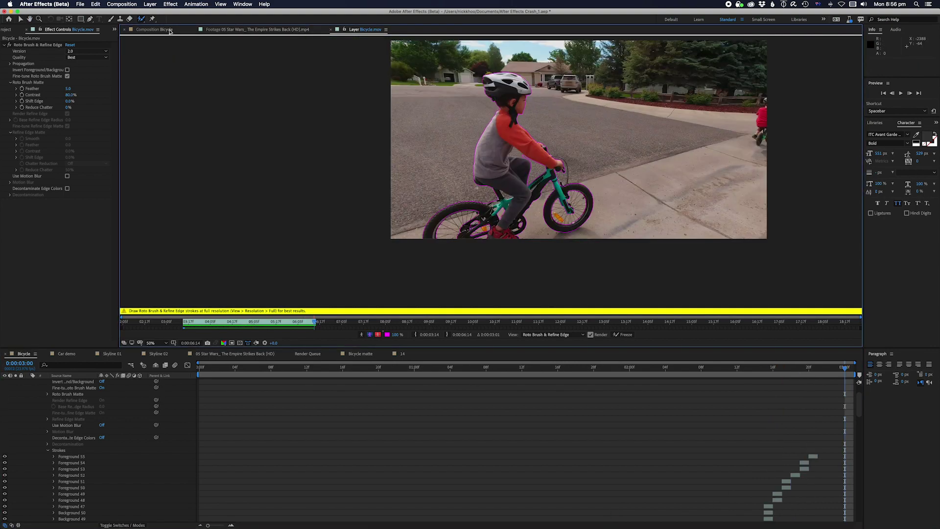
click(169, 30)
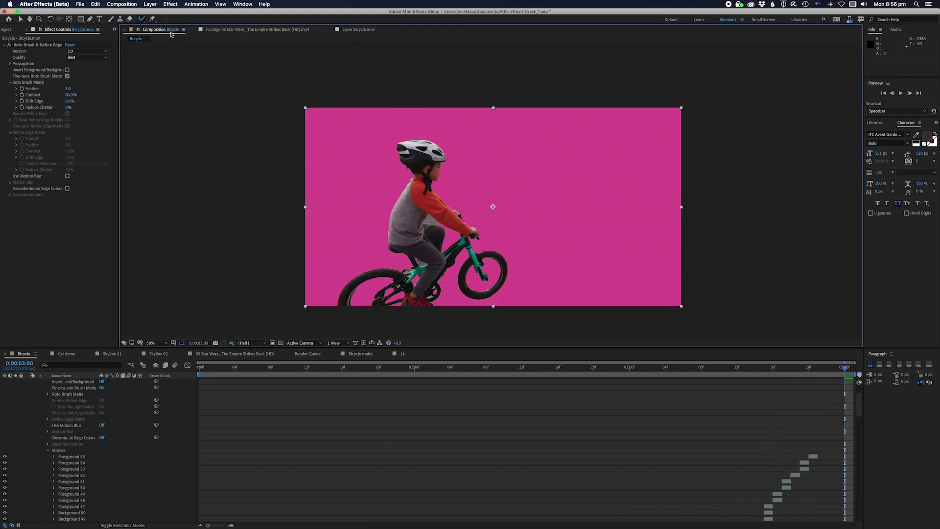
key(Home)
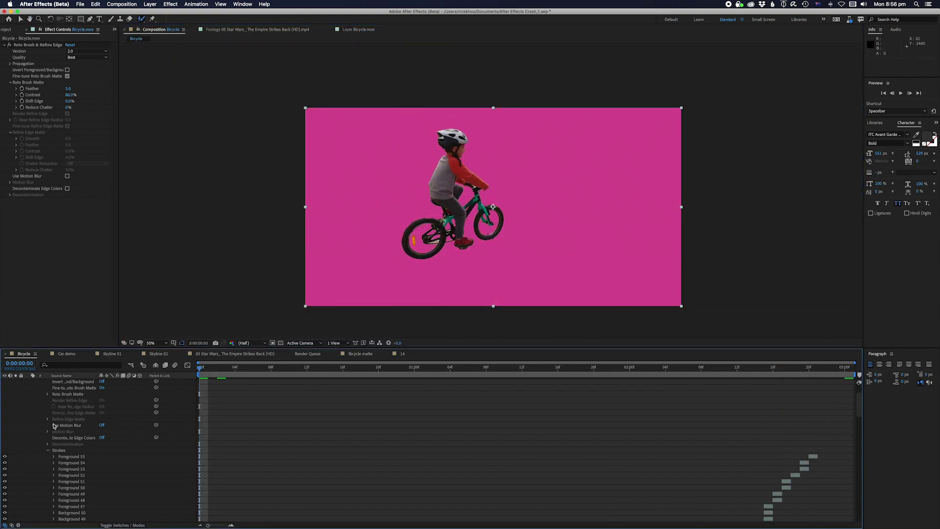
scroll(67, 422, up, 3)
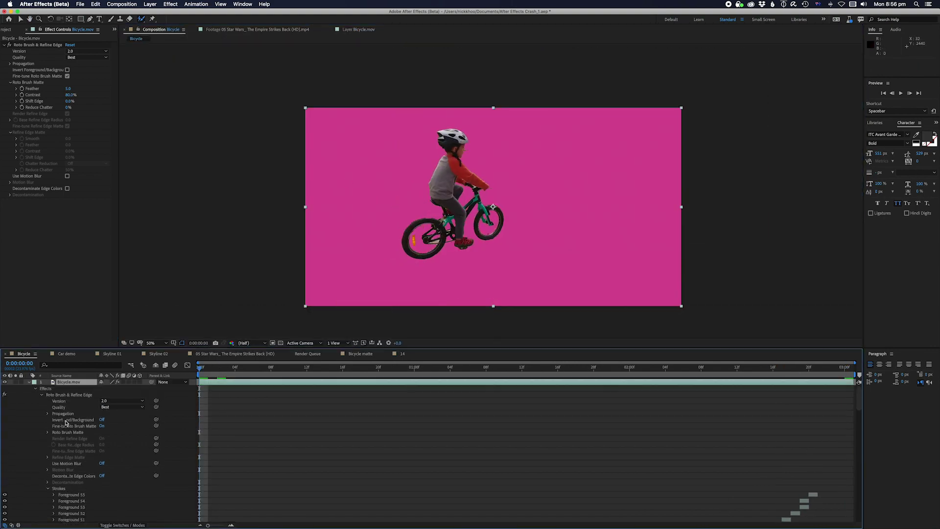
click(28, 383)
key(space)
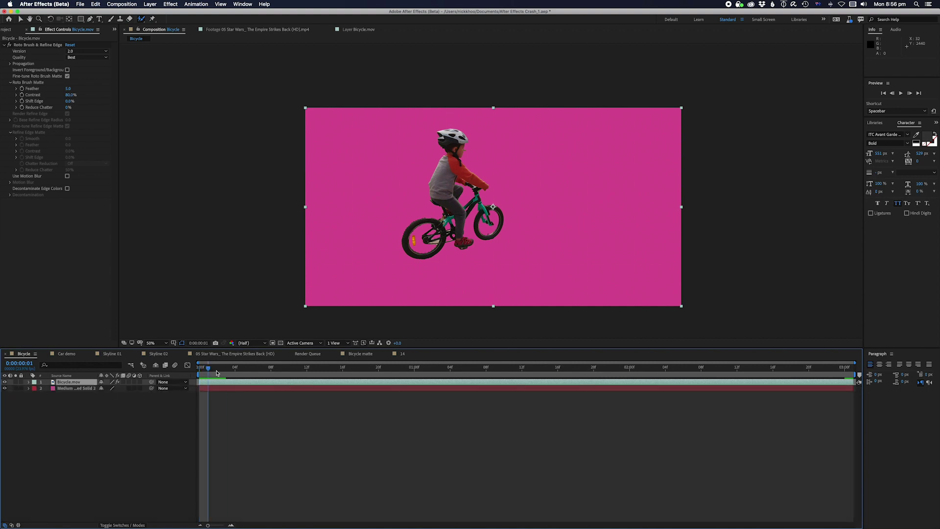
Reopen the Bicycle.mov layer at 0:00:00:09, paint corrective strokes at the handlebar beside the child's hand, and check the following frames.
drag(325, 386, 280, 398)
double_click(296, 381)
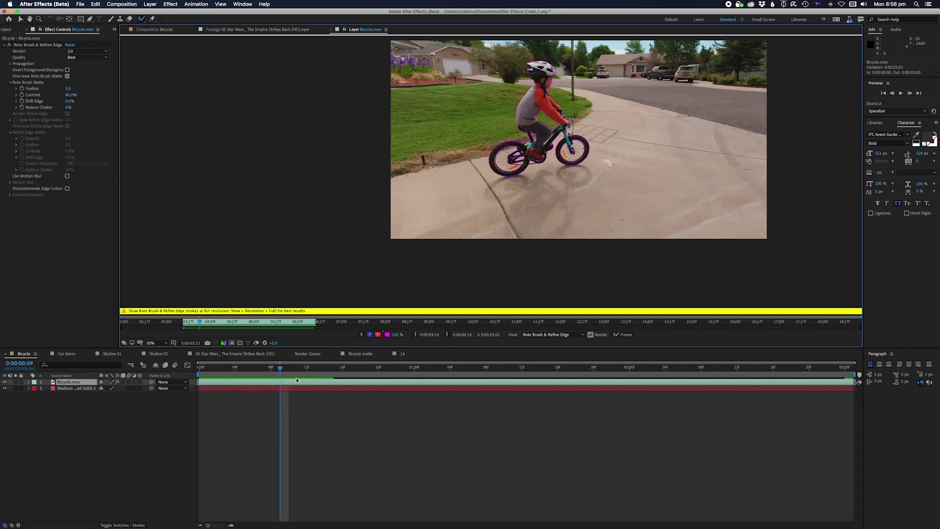
scroll(528, 165, up, 4)
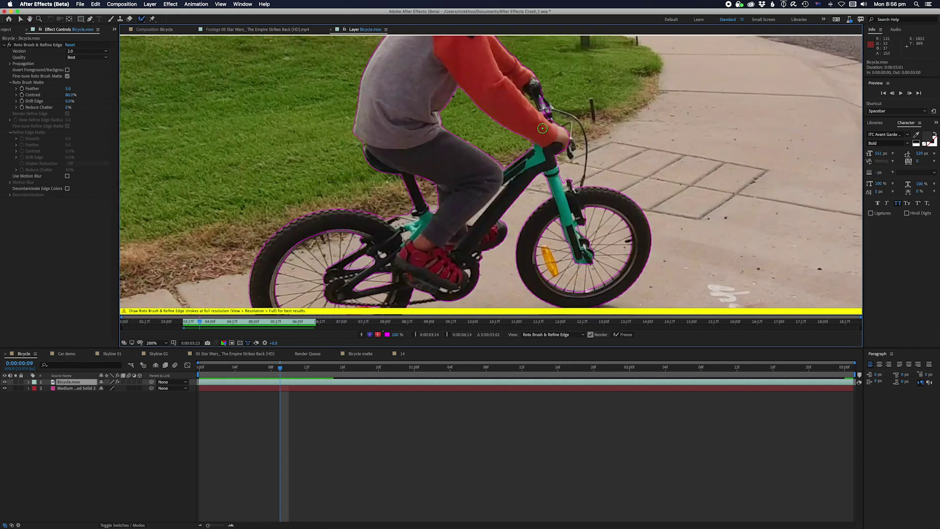
drag(543, 115, 553, 144)
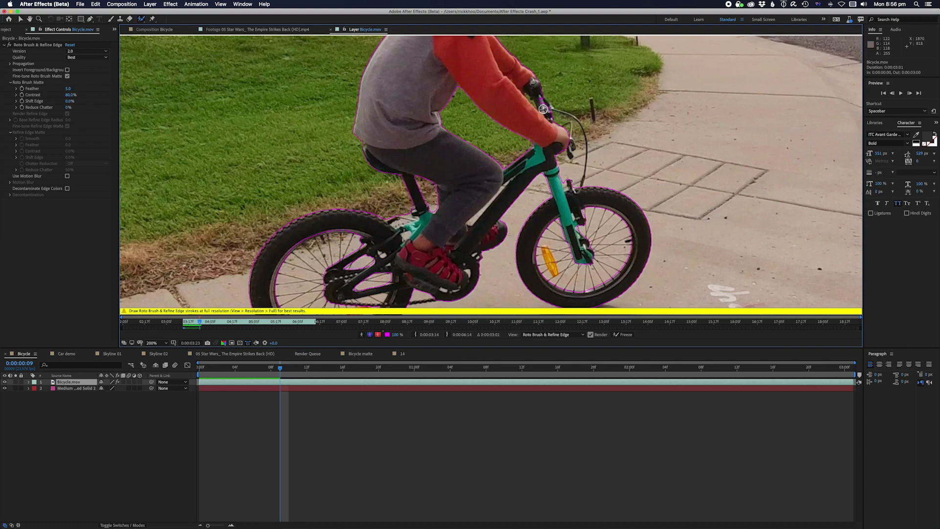
drag(544, 109, 542, 104)
key(Page_Down)
key(Page_Down)
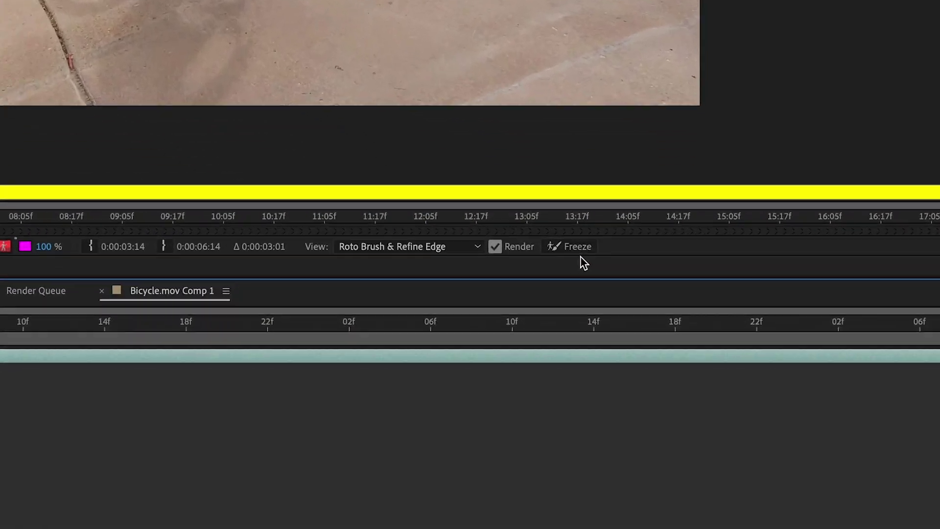
Return to the Bicycle composition and play the whole cutout over the pink solid to review the matte.
click(625, 335)
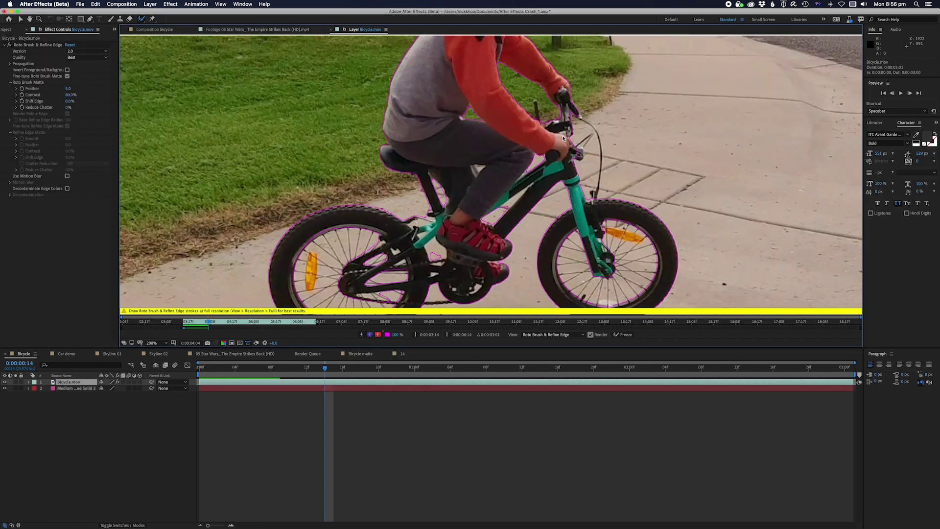
click(172, 31)
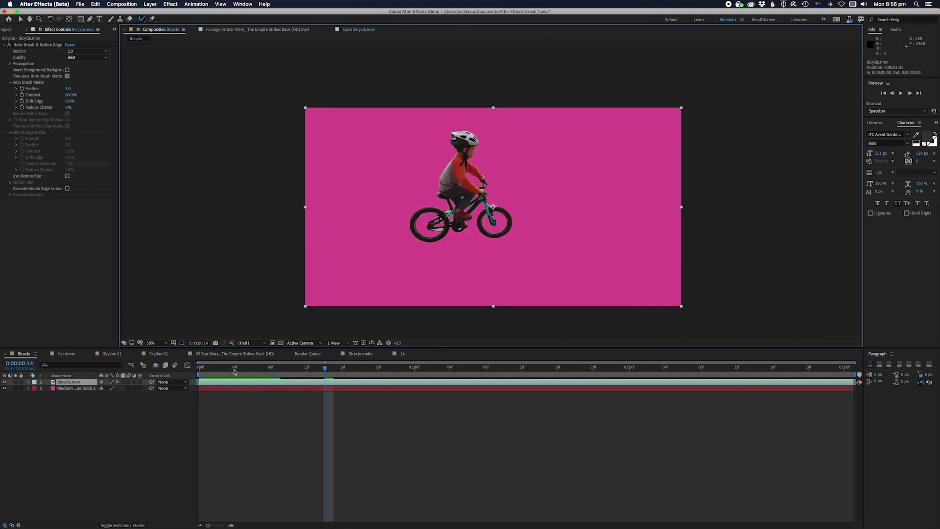
key(space)
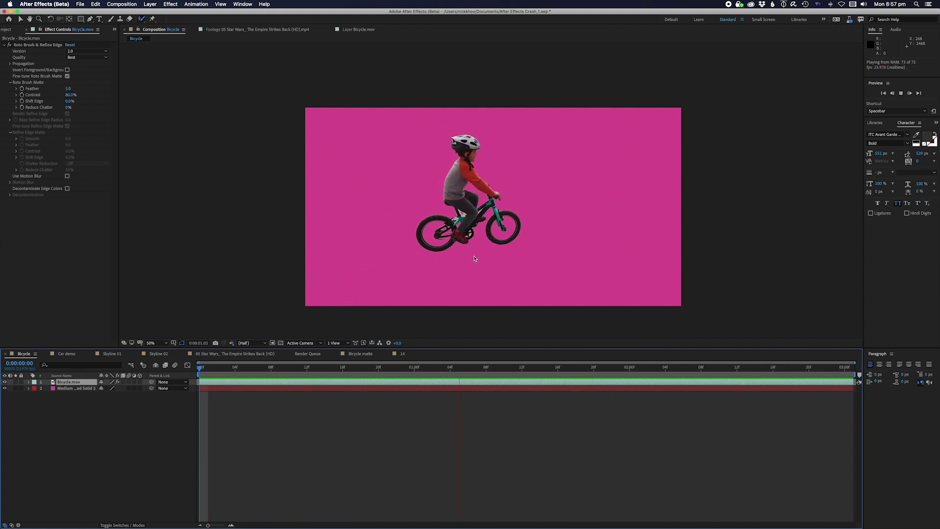
key(space)
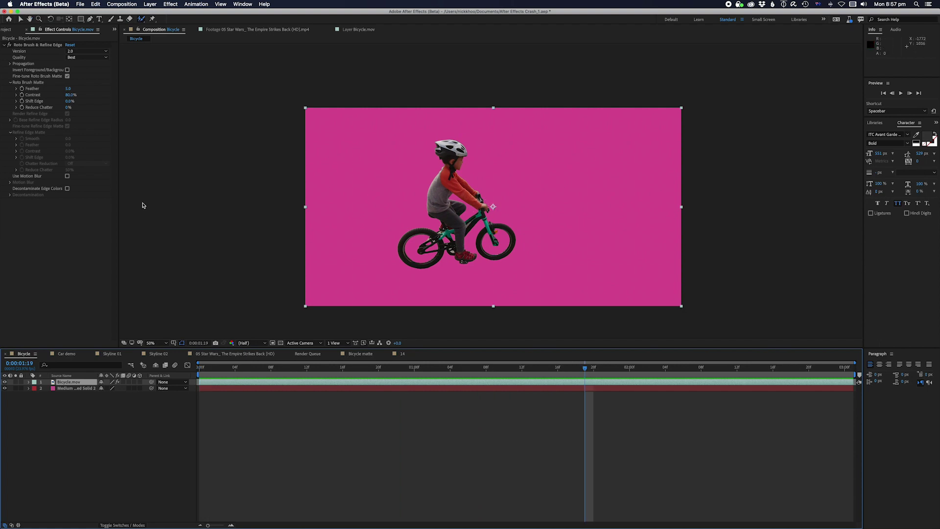
Set the Roto Brush Matte's Feather to 10 and Reduce Chatter to 100%, shift its edge inward, and return to the first frame.
click(69, 107)
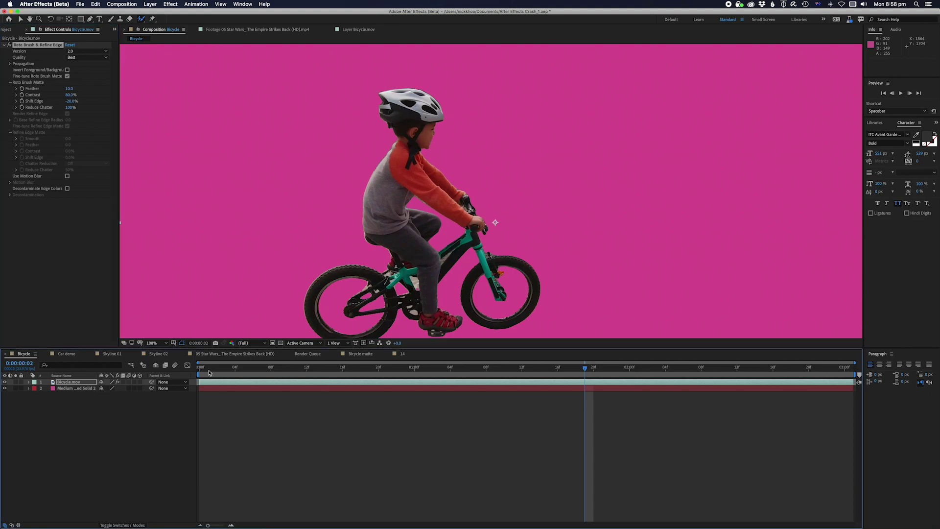
key(Home)
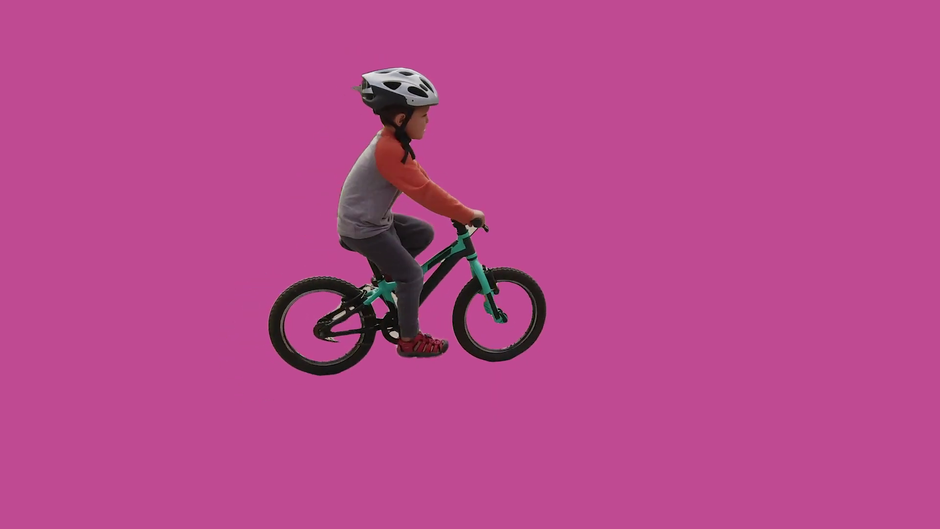